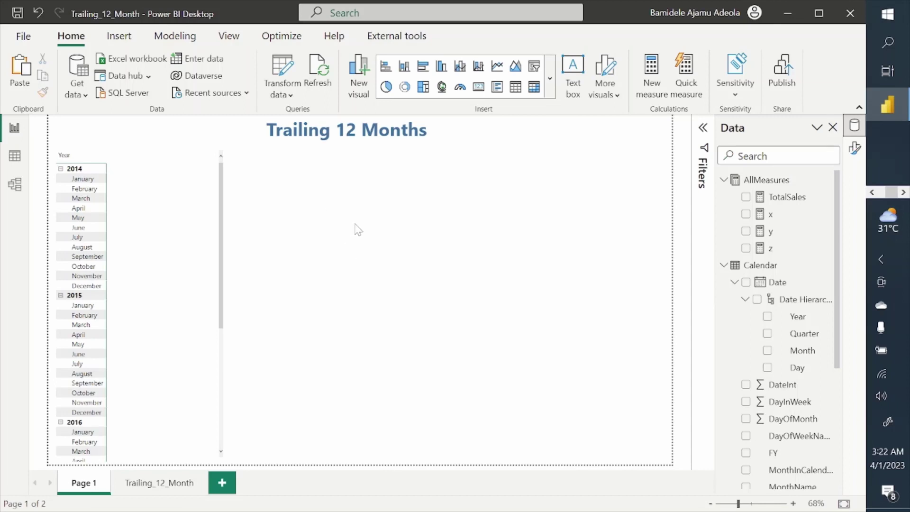
Narrow the Year/Month slicer to fit its month list and sort its entries by Year
{"action": "left_click", "coordinate": [222, 163]}
{"action": "left_click_drag", "start_coordinate": [221, 153], "coordinate": [188, 144]}
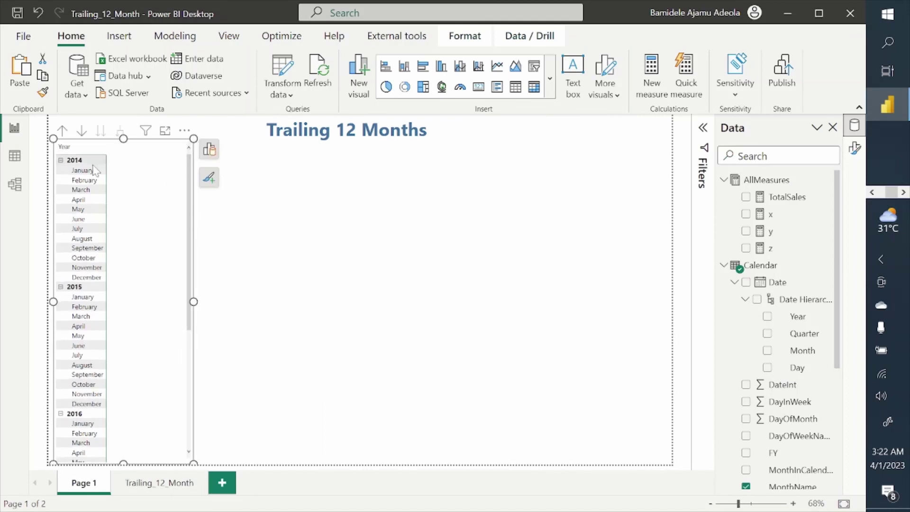
{"action": "left_click", "coordinate": [62, 147]}
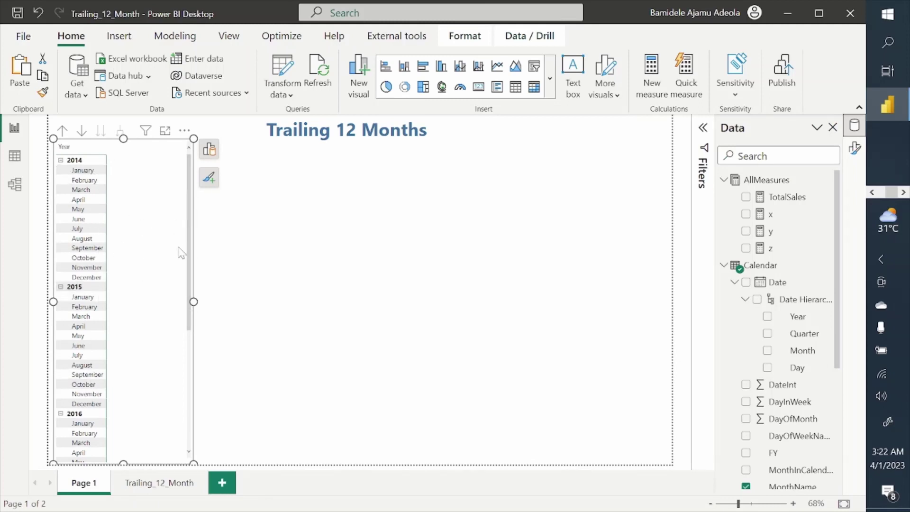
Select the Trailing 12 Months title, deselect it, then reselect the Year slicer
{"action": "left_click", "coordinate": [346, 142]}
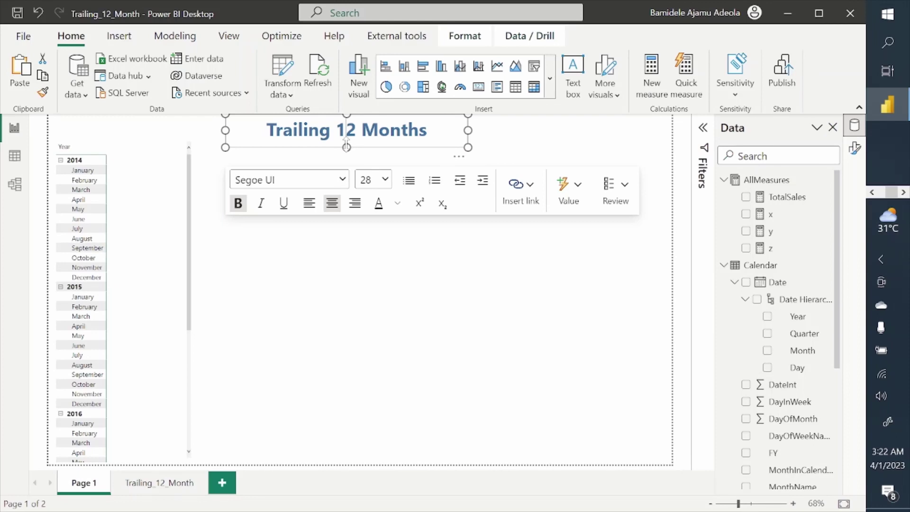
{"action": "left_click", "coordinate": [416, 297]}
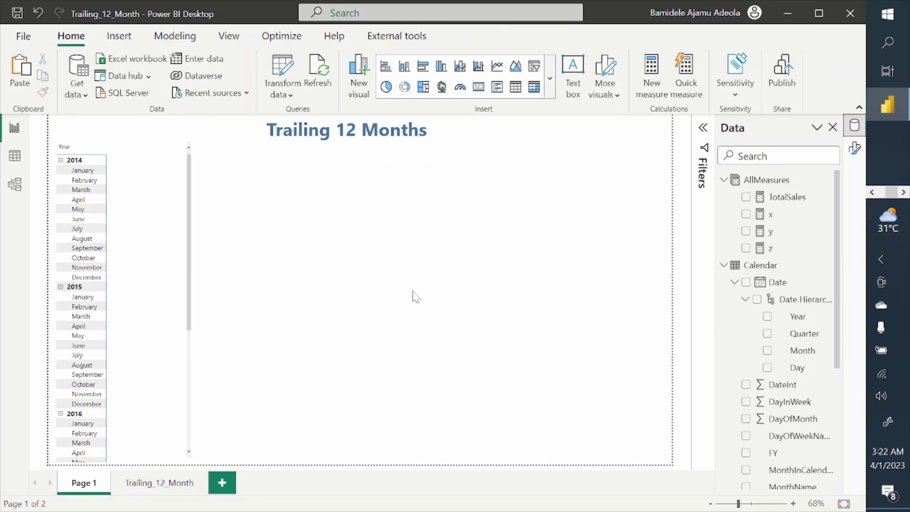
{"action": "left_click", "coordinate": [182, 170]}
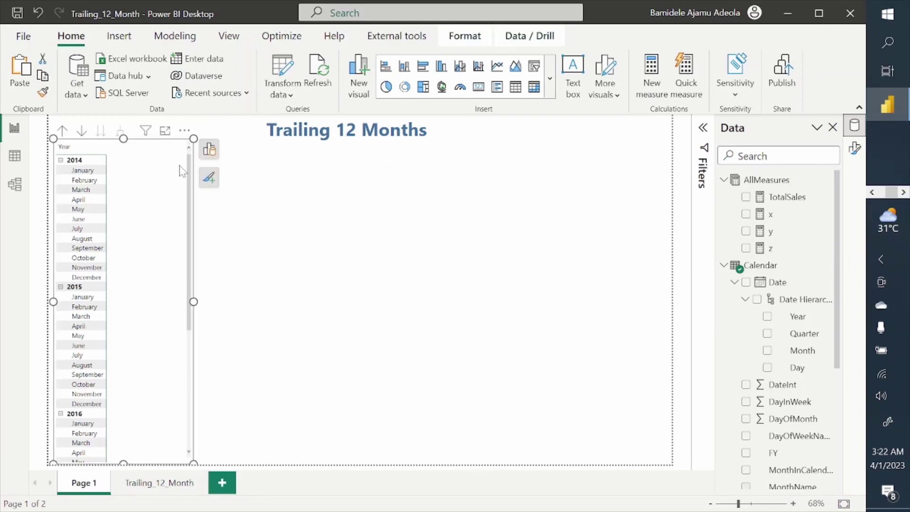
Open the TotalSales measure and zoom in on its SUM(Superstore[Sales]) formula
{"action": "left_click", "coordinate": [782, 197]}
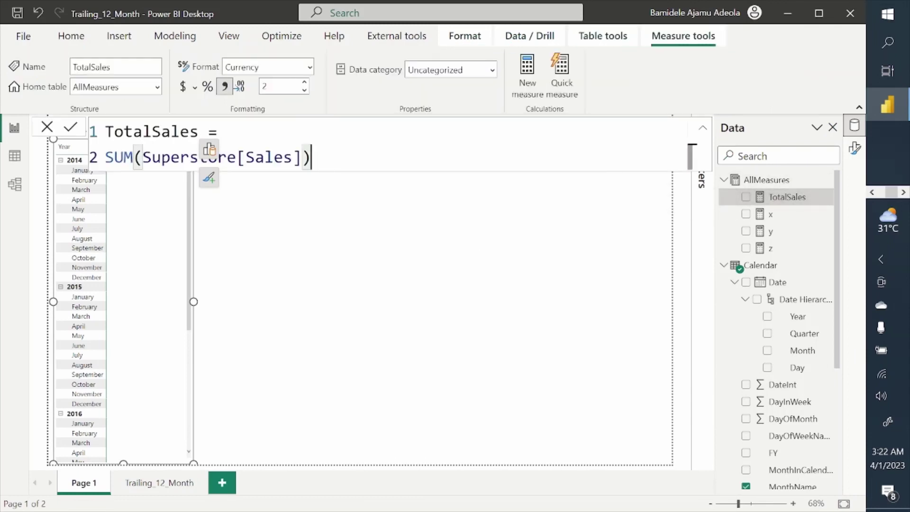
{"action": "scroll", "coordinate": [213, 151], "scroll_direction": "up", "scroll_amount": 2}
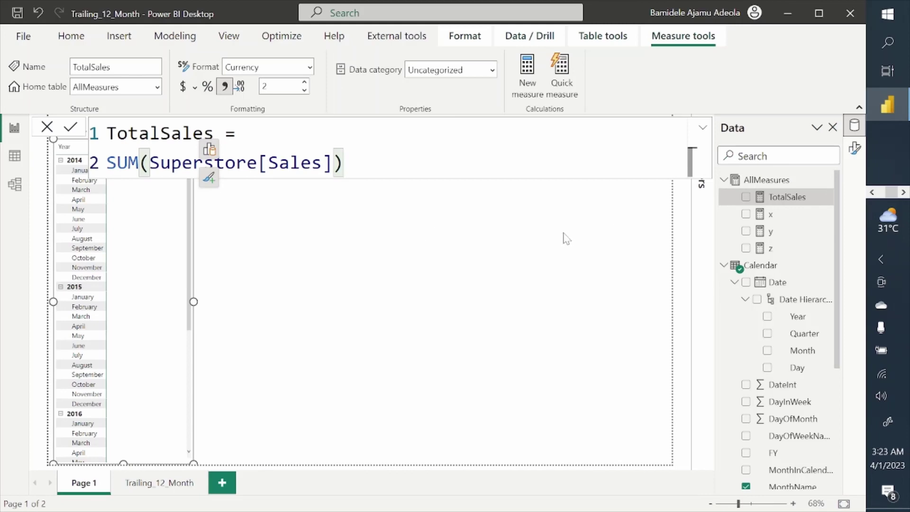
Create a new measure TTM_12 = CALCULATE( [TotalSales] with each part on its own line
{"action": "left_click", "coordinate": [527, 66]}
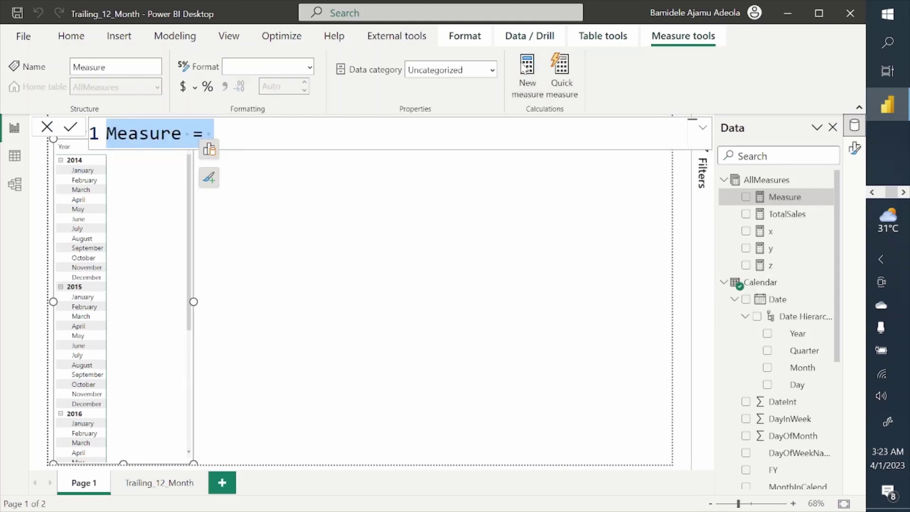
{"action": "type", "text": "TTM"}
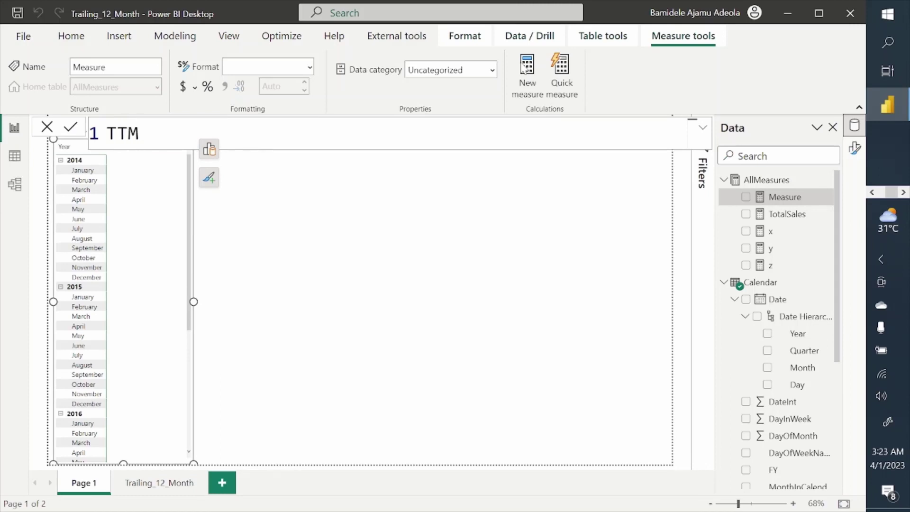
{"action": "type", "text": "_12 ="}
{"action": "key", "text": "shift+Return"}
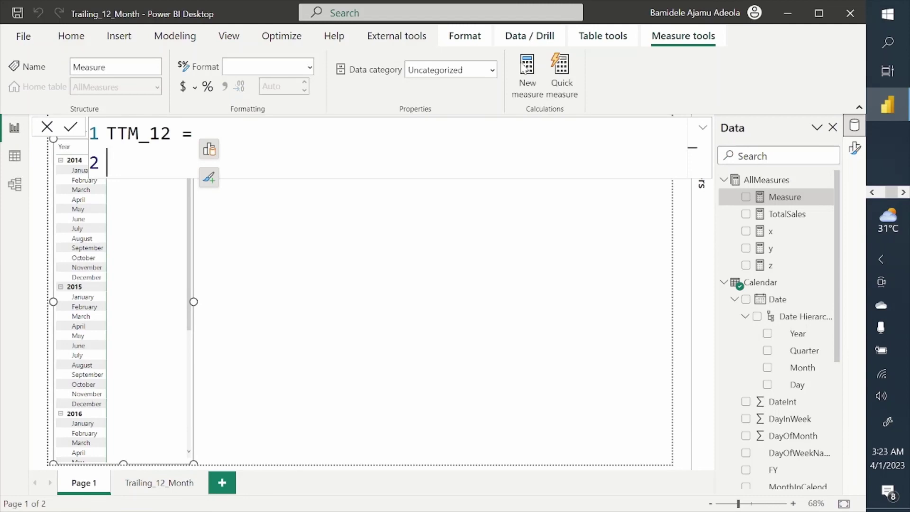
{"action": "type", "text": "Calc"}
{"action": "key", "text": "Tab"}
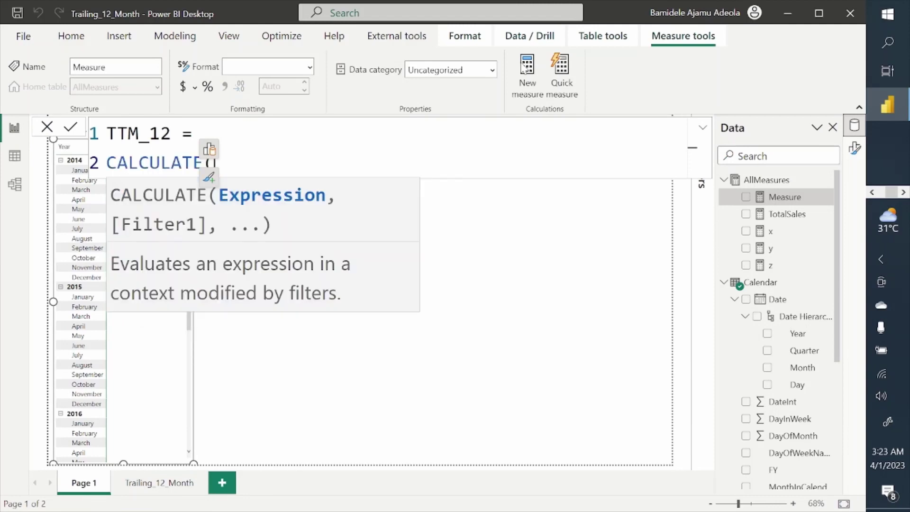
{"action": "key", "text": "shift+Return"}
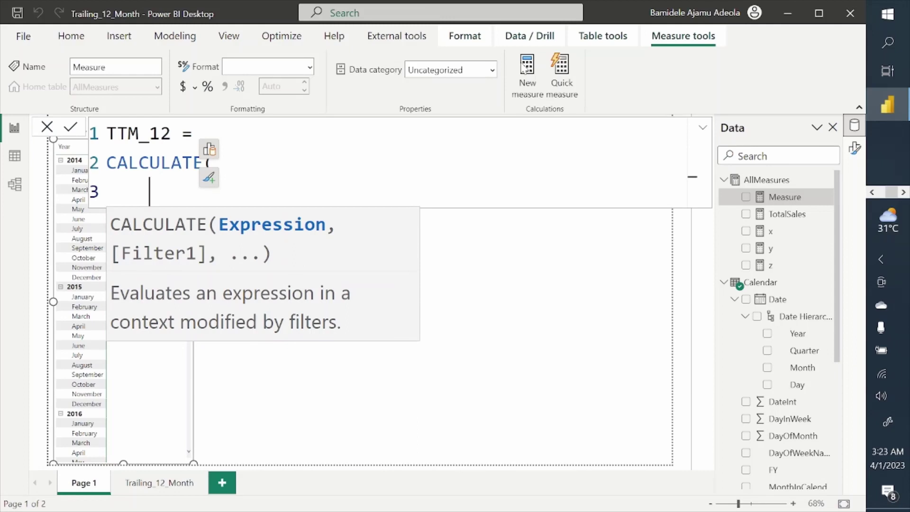
{"action": "type", "text": "["}
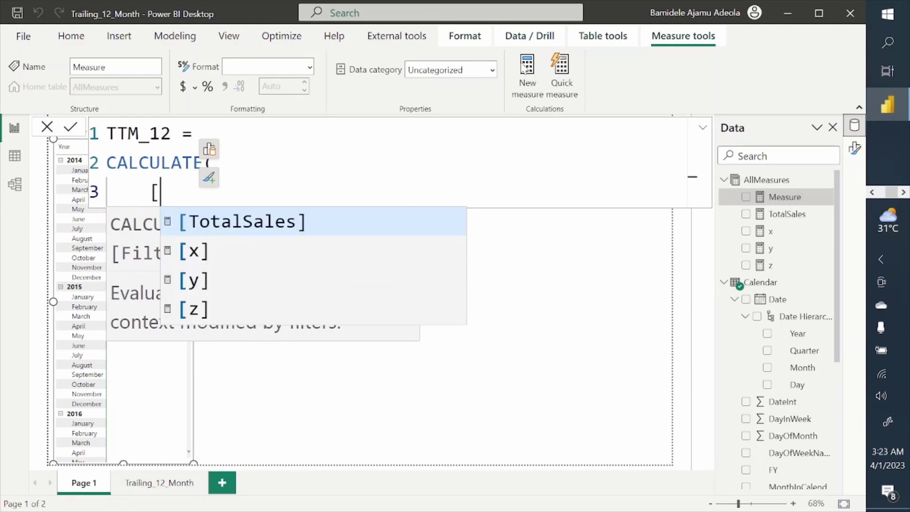
{"action": "key", "text": "Tab"}
Add DATESINPERIOD( as CALCULATE's filter argument on a new line
{"action": "type", "text": ","}
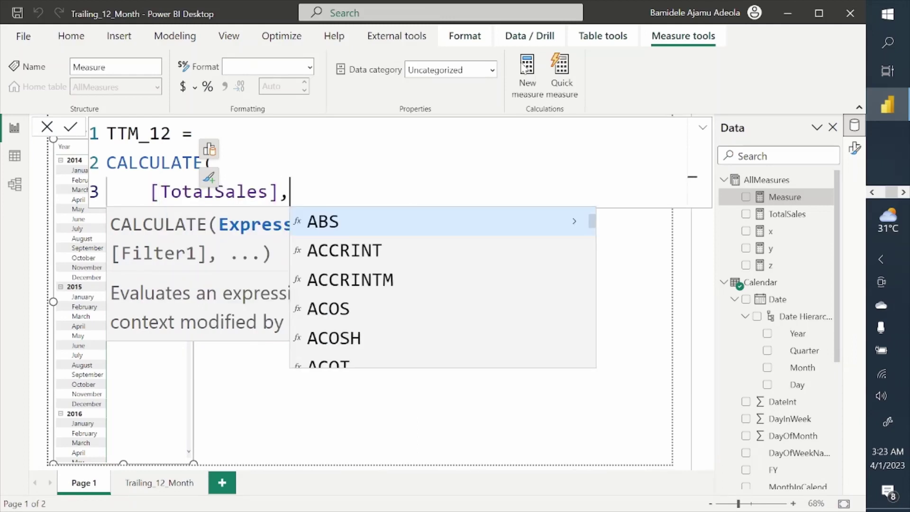
{"action": "key", "text": "shift+Return"}
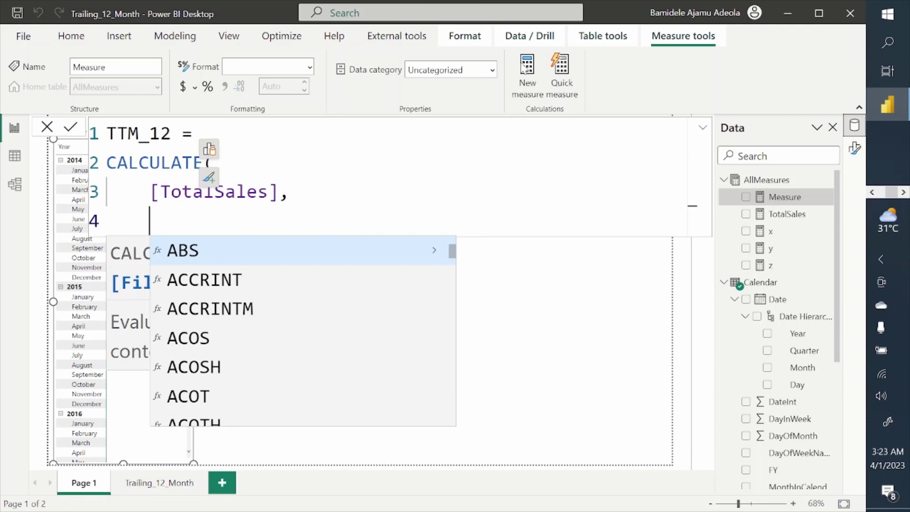
{"action": "type", "text": "Dates"}
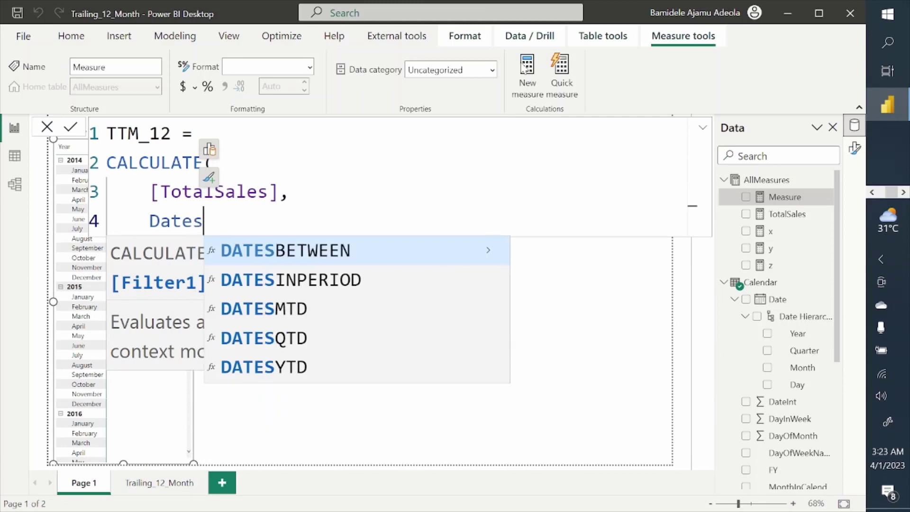
{"action": "key", "text": "Down"}
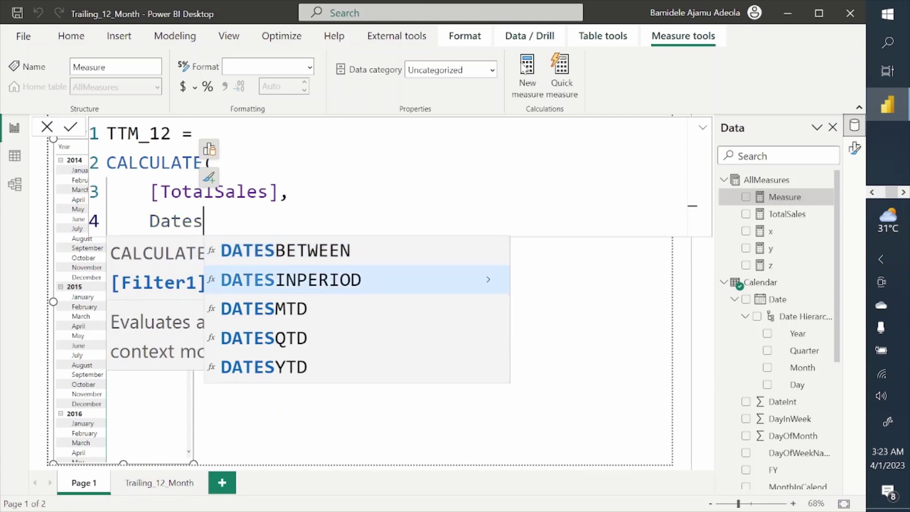
{"action": "key", "text": "Tab"}
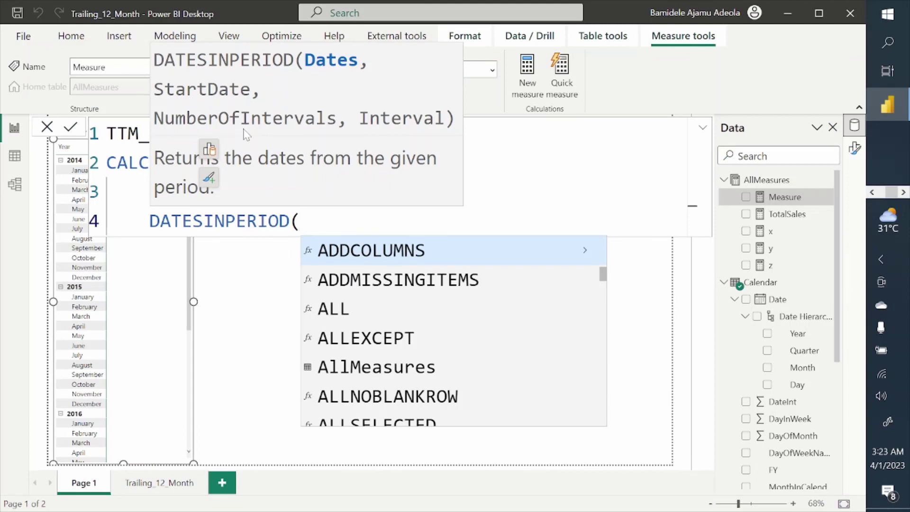
Enter 'Calendar'[Date] as DATESINPERIOD's dates argument
{"action": "type", "text": "C"}
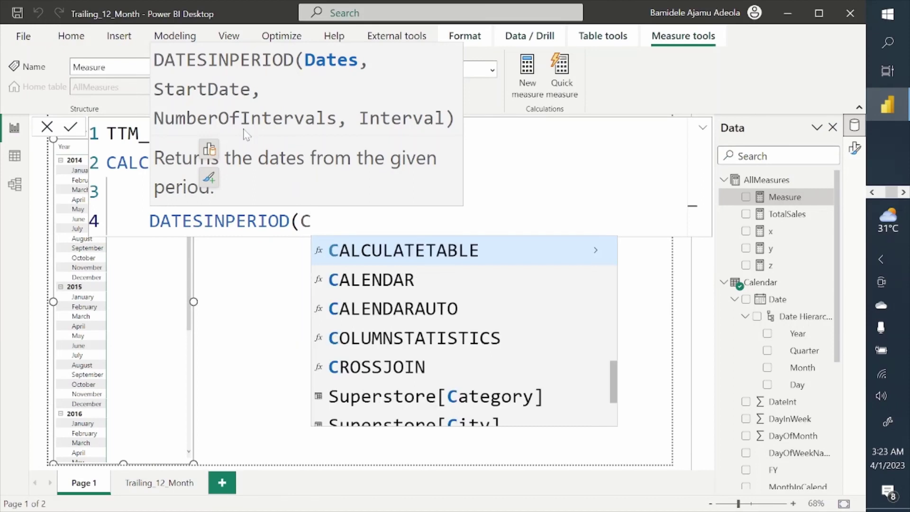
{"action": "type", "text": "alc"}
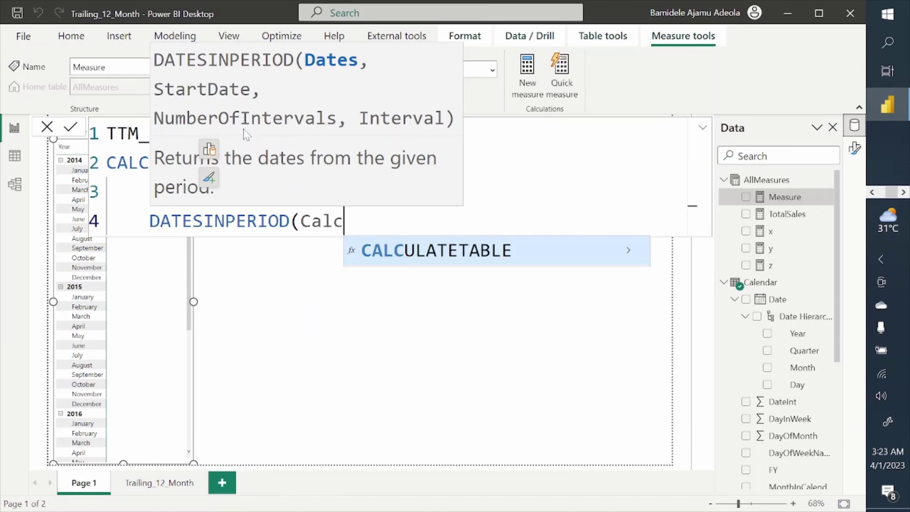
{"action": "key", "text": "BackSpace"}
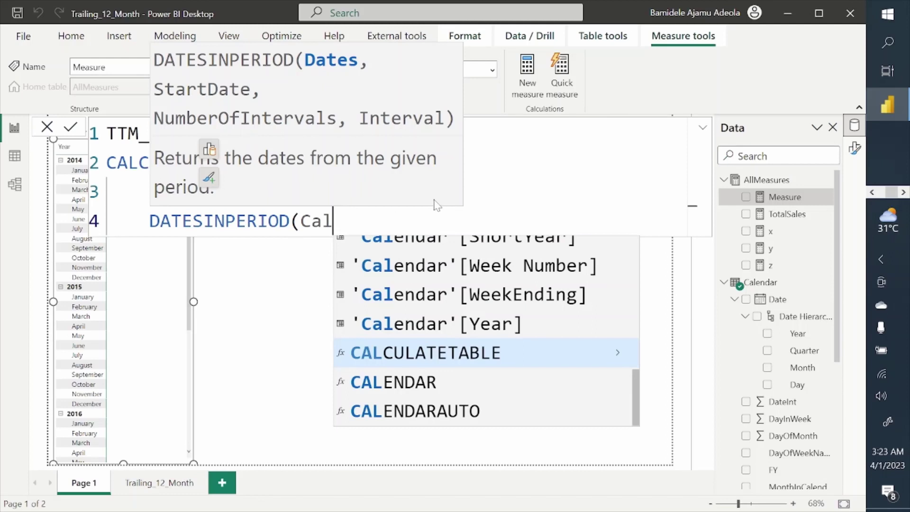
{"action": "scroll", "coordinate": [483, 397], "scroll_direction": "up", "scroll_amount": 4}
{"action": "scroll", "coordinate": [482, 397], "scroll_direction": "up", "scroll_amount": 1}
{"action": "key", "text": "BackSpace"}
{"action": "key", "text": "BackSpace"}
{"action": "key", "text": "BackSpace"}
{"action": "type", "text": "date"}
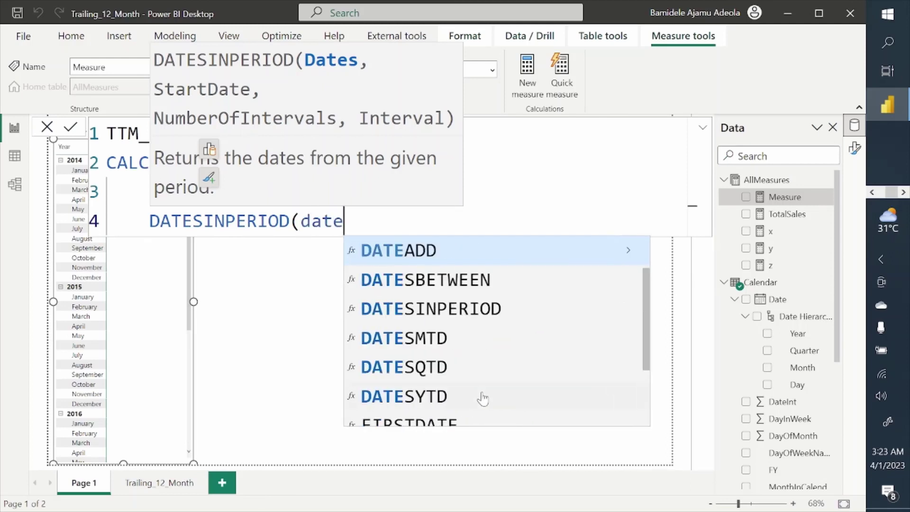
{"action": "scroll", "coordinate": [483, 397], "scroll_direction": "down", "scroll_amount": 2}
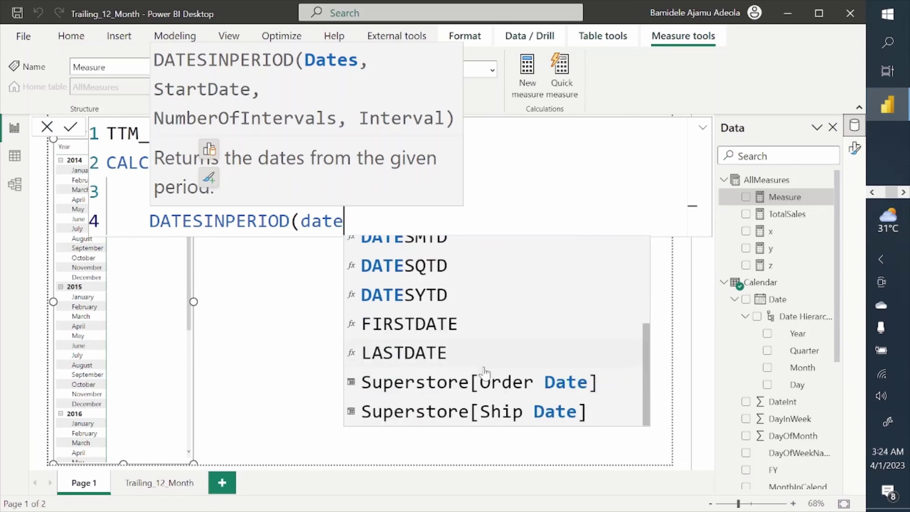
{"action": "scroll", "coordinate": [467, 361], "scroll_direction": "up", "scroll_amount": 2}
{"action": "left_click", "coordinate": [472, 250]}
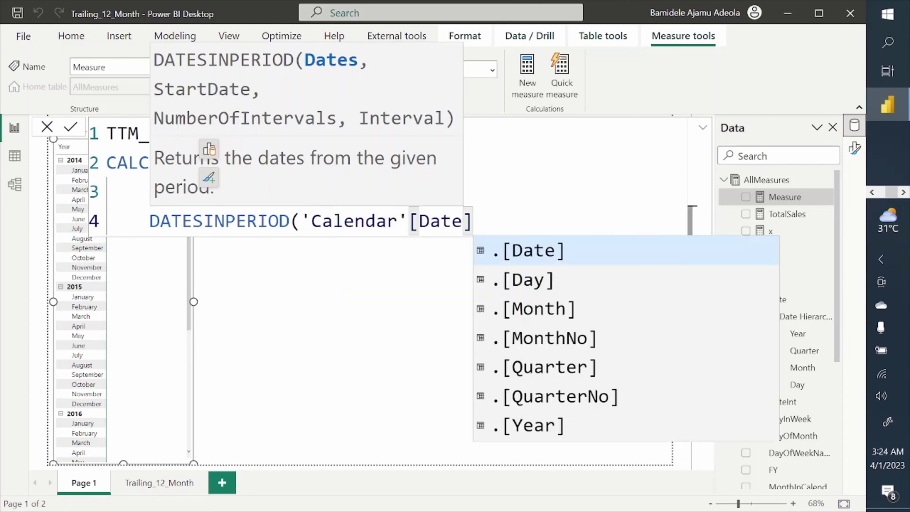
{"action": "type", "text": ","}
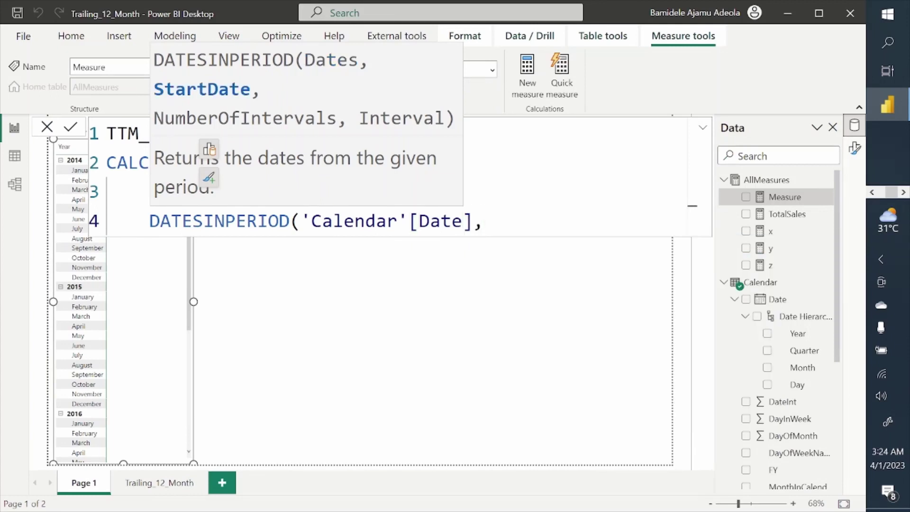
{"action": "key", "text": "shift+Return"}
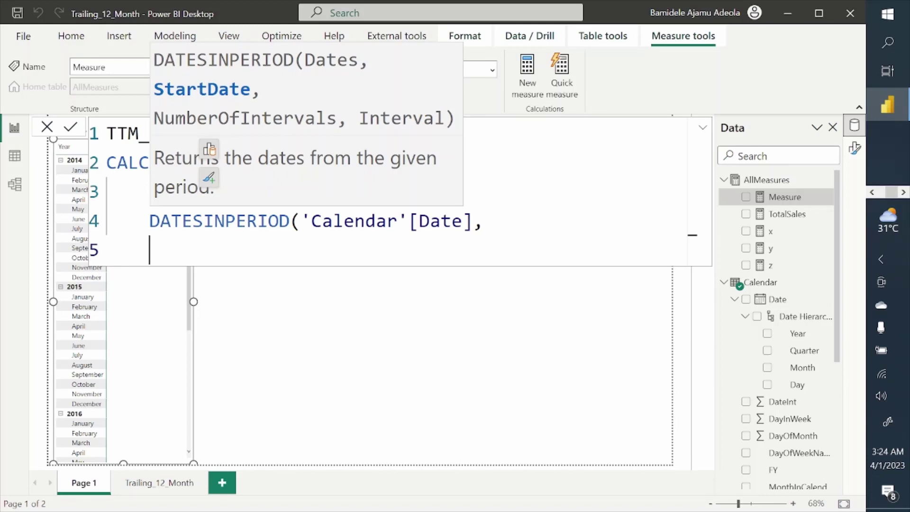
Add MAX('Calendar'[Date]) as the start-date argument
{"action": "type", "text": "Mav"}
{"action": "key", "text": "BackSpace"}
{"action": "type", "text": "x"}
{"action": "key", "text": "Tab"}
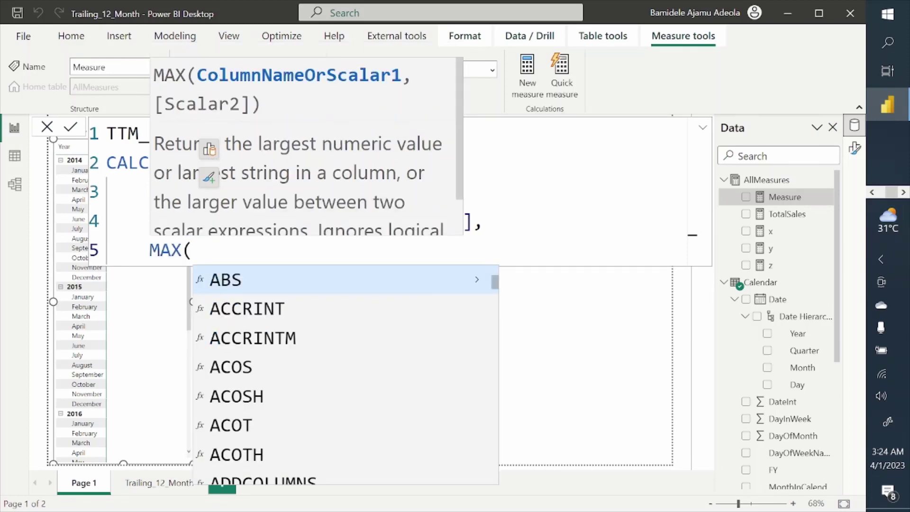
{"action": "type", "text": "cal"}
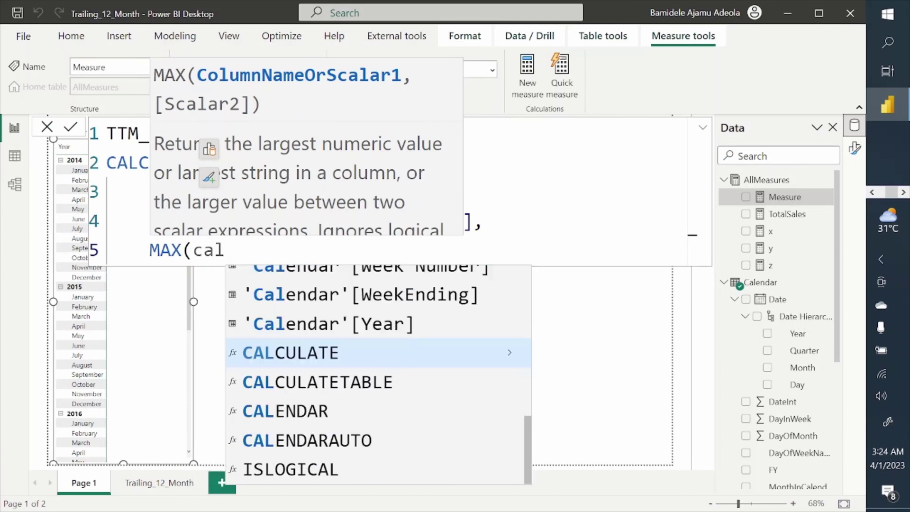
{"action": "type", "text": "enda"}
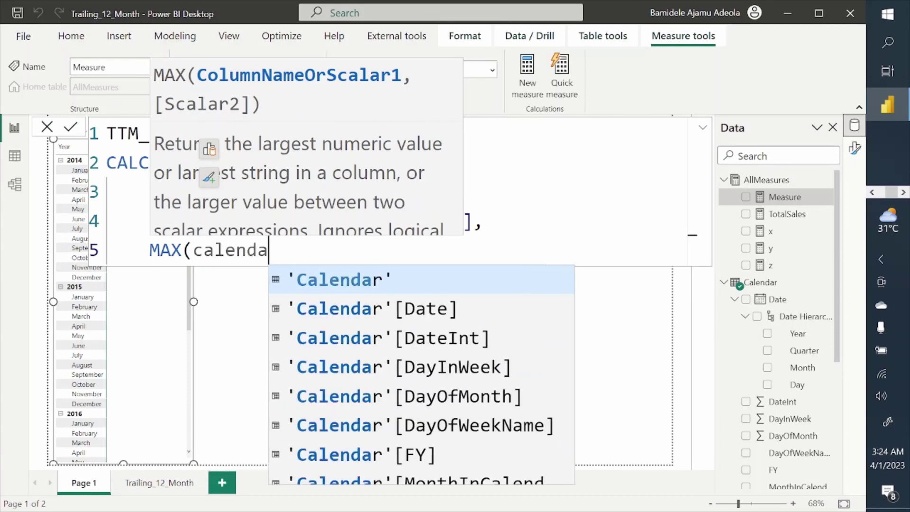
{"action": "key", "text": "Down"}
{"action": "key", "text": "Tab"}
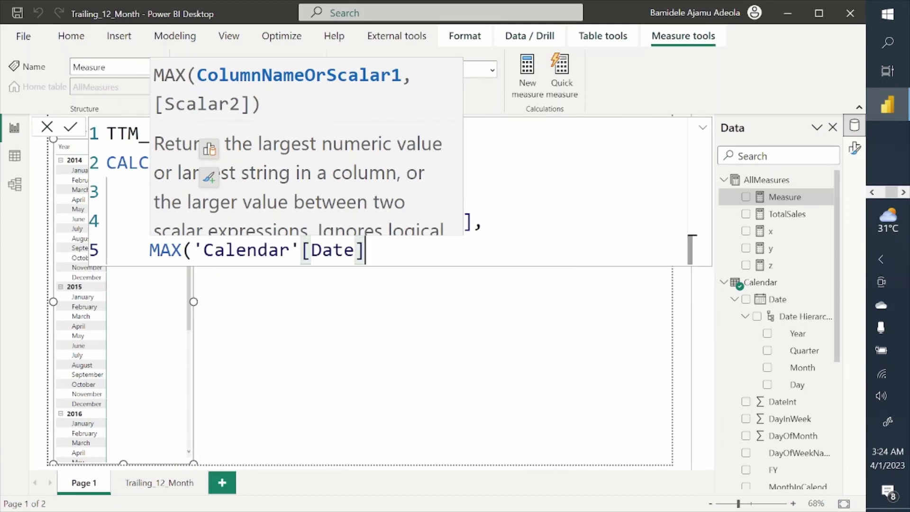
{"action": "type", "text": ","}
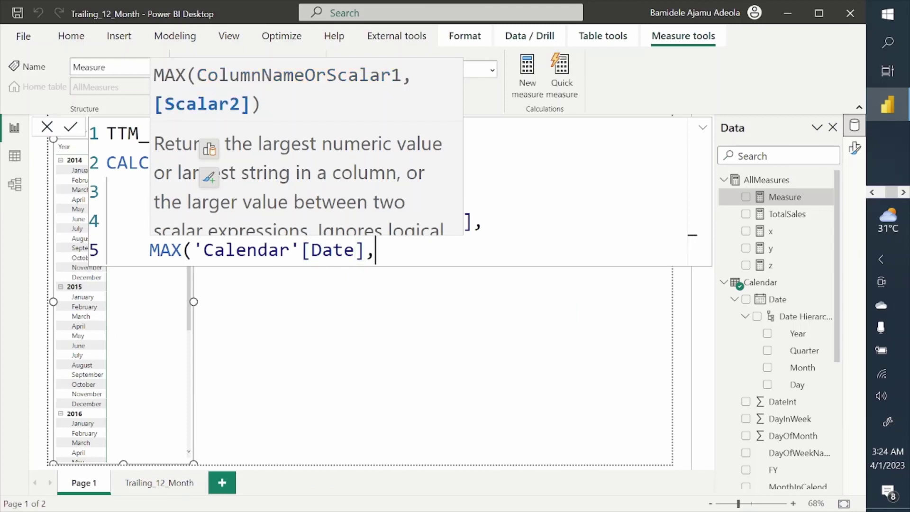
{"action": "key", "text": "BackSpace"}
{"action": "type", "text": ")"}
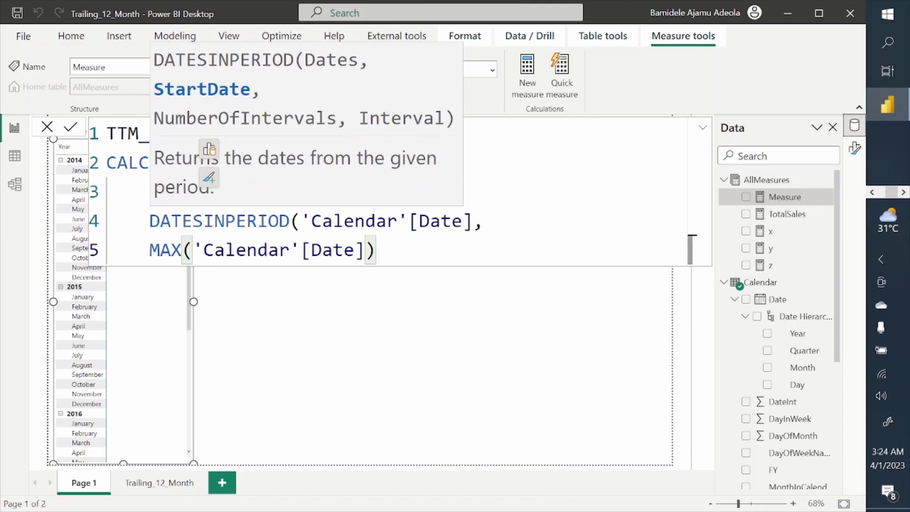
{"action": "type", "text": ","}
{"action": "key", "text": "shift+Return"}
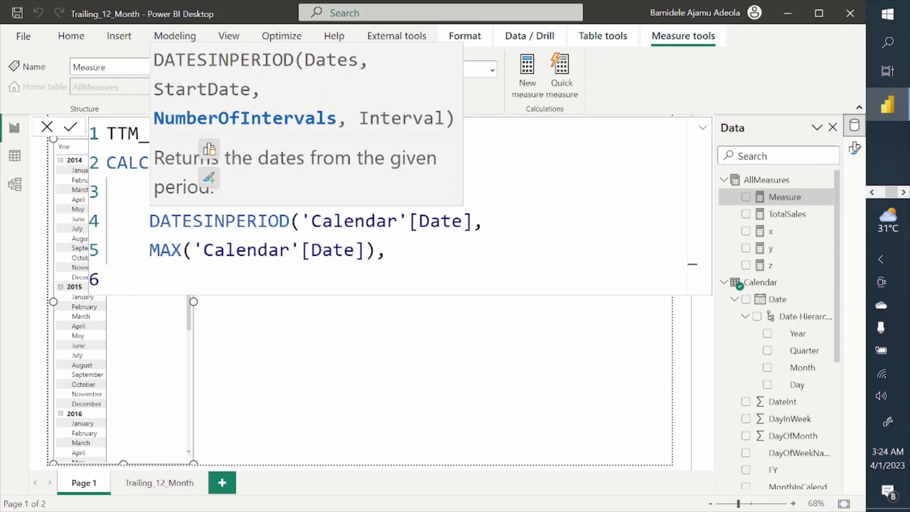
Add -12 as the offset and MONTH as the interval
{"action": "type", "text": "-12,"}
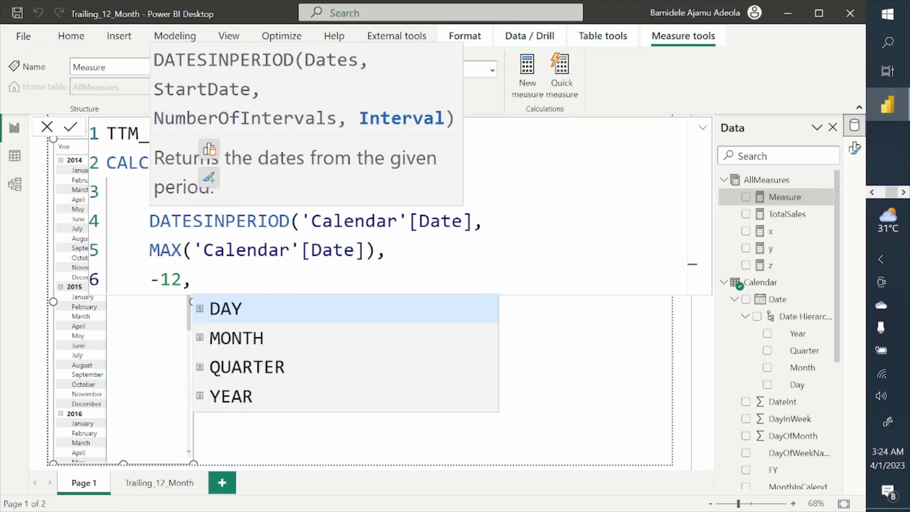
{"action": "left_click", "coordinate": [273, 345]}
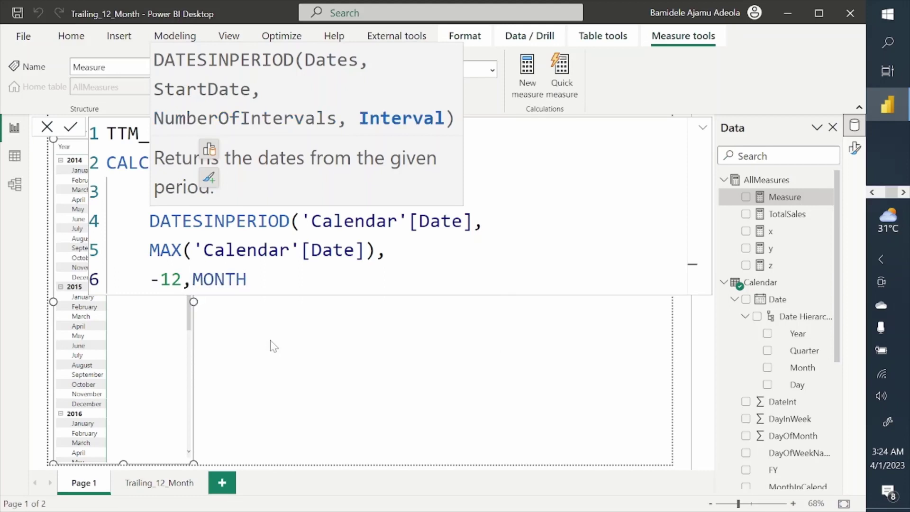
{"action": "key", "text": "BackSpace"}
{"action": "key", "text": "BackSpace"}
{"action": "key", "text": "BackSpace"}
{"action": "key", "text": "BackSpace"}
{"action": "key", "text": "BackSpace"}
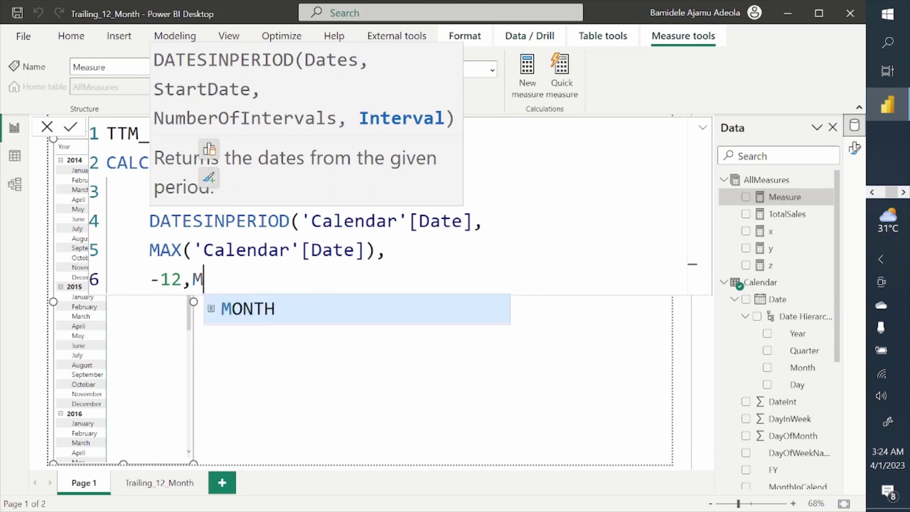
{"action": "key", "text": "shift+Return"}
{"action": "type", "text": "mon"}
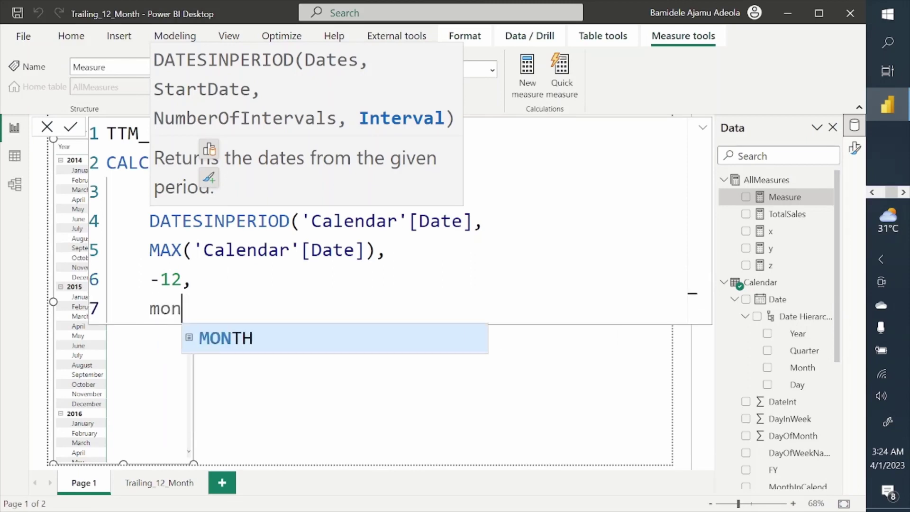
{"action": "key", "text": "Tab"}
Close the DATESINPERIOD and CALCULATE parentheses and commit the TTM_12 measure
{"action": "key", "text": "shift+Return"}
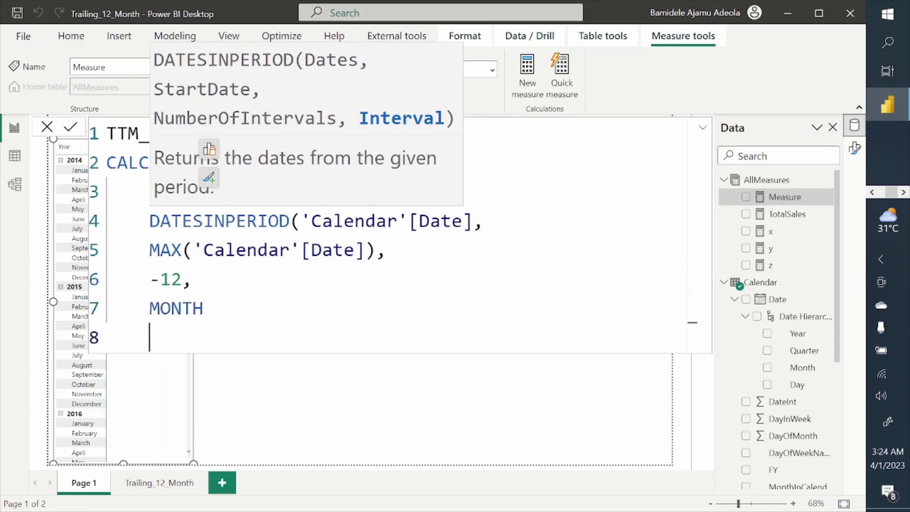
{"action": "type", "text": ")"}
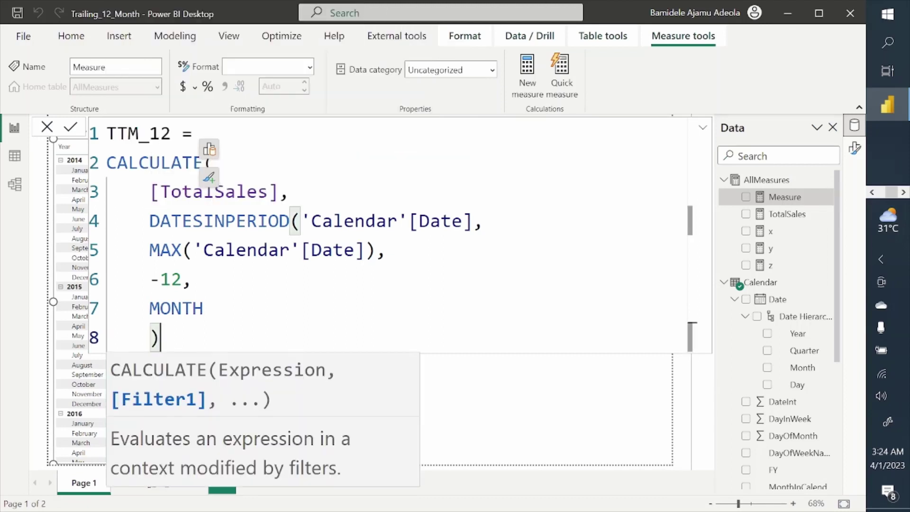
{"action": "key", "text": "shift+Return"}
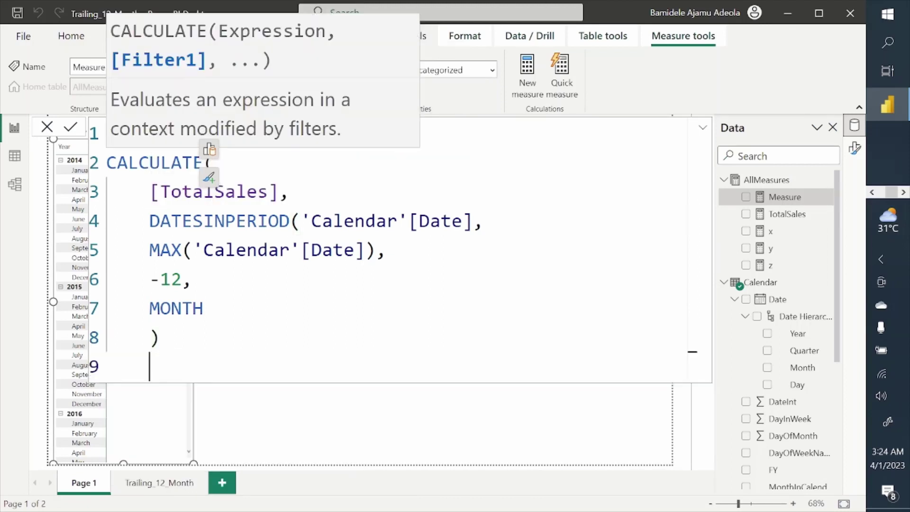
{"action": "type", "text": ")"}
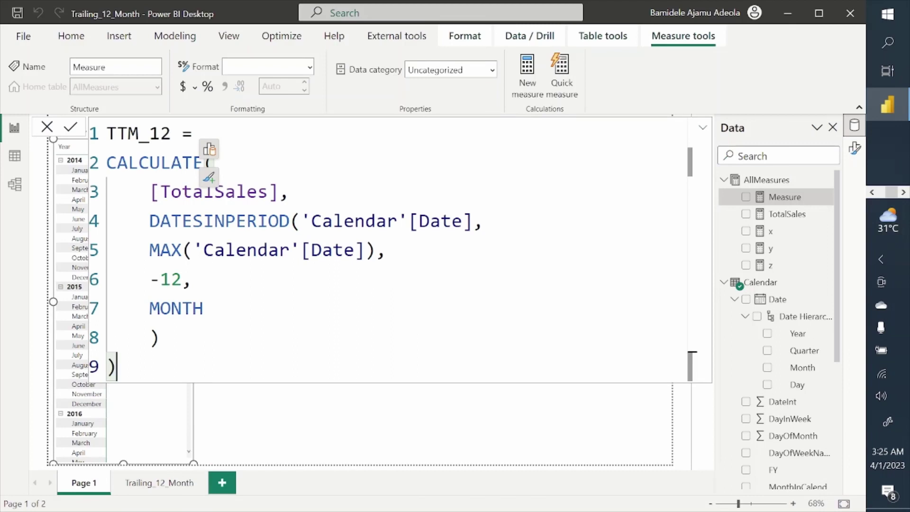
{"action": "key", "text": "Return"}
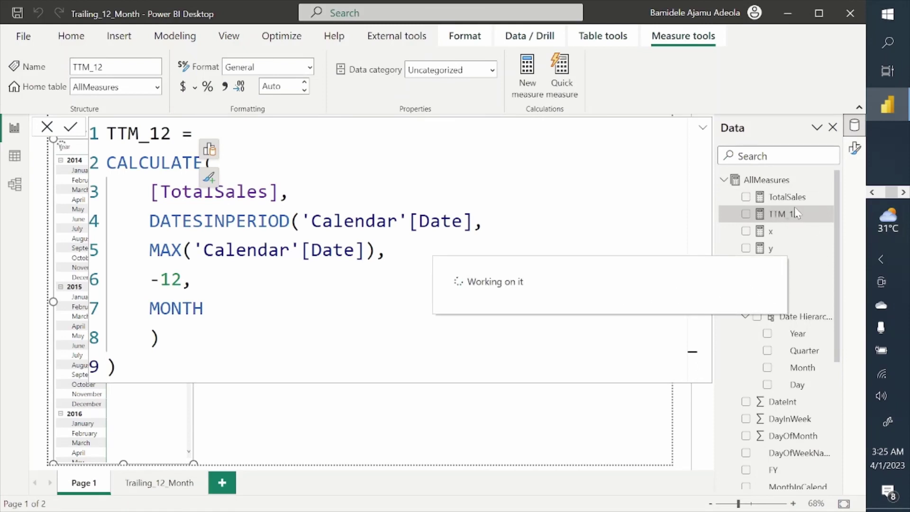
Drag TotalSales onto the Year/Month matrix as a value column
{"action": "left_click", "coordinate": [798, 351]}
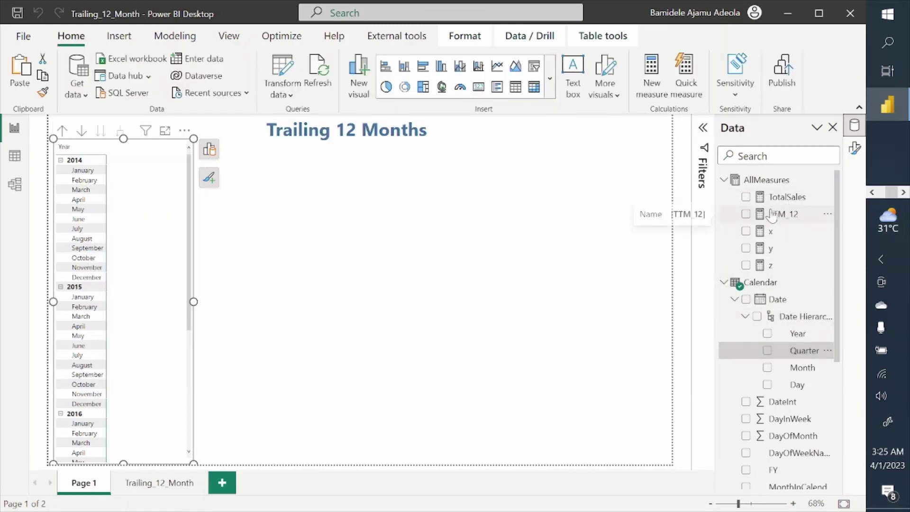
{"action": "left_click_drag", "start_coordinate": [771, 199], "coordinate": [148, 258]}
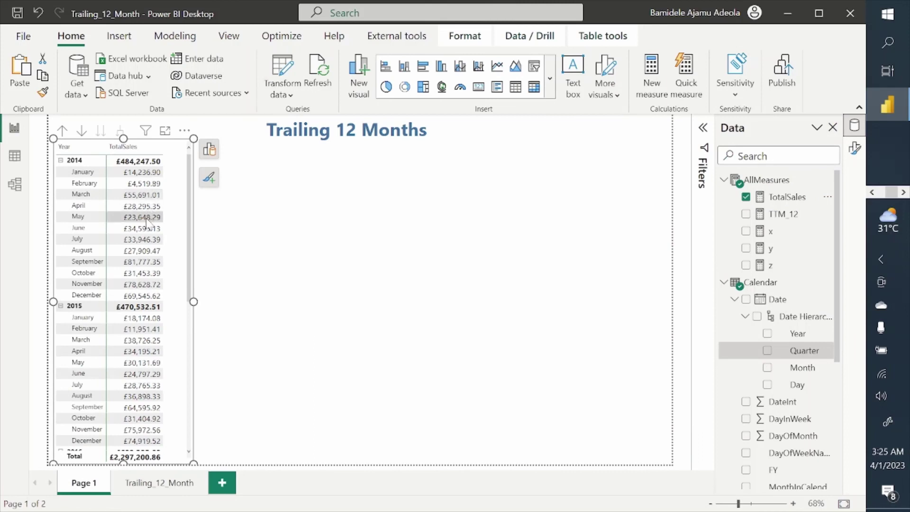
Add TTM_12 to the matrix and widen the matrix so its values show fully
{"action": "left_click_drag", "start_coordinate": [789, 219], "coordinate": [789, 219]}
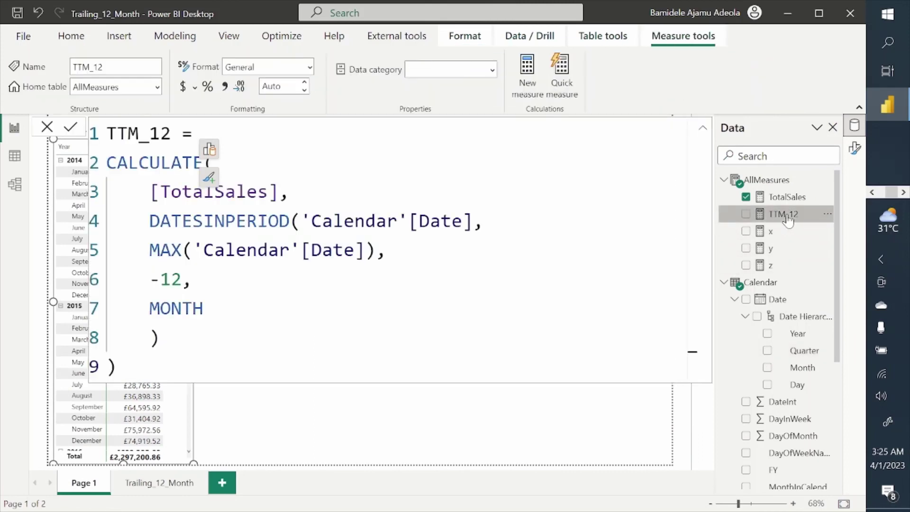
{"action": "left_click", "coordinate": [786, 216]}
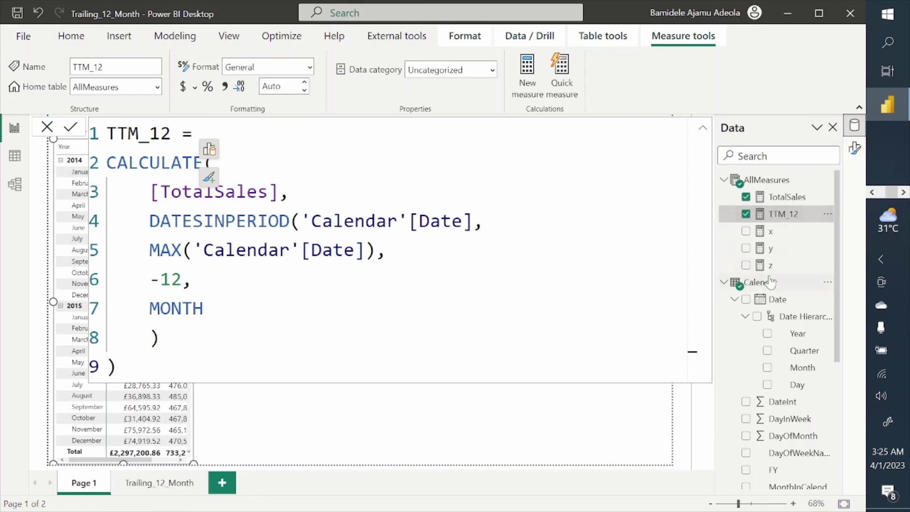
{"action": "left_click", "coordinate": [786, 316]}
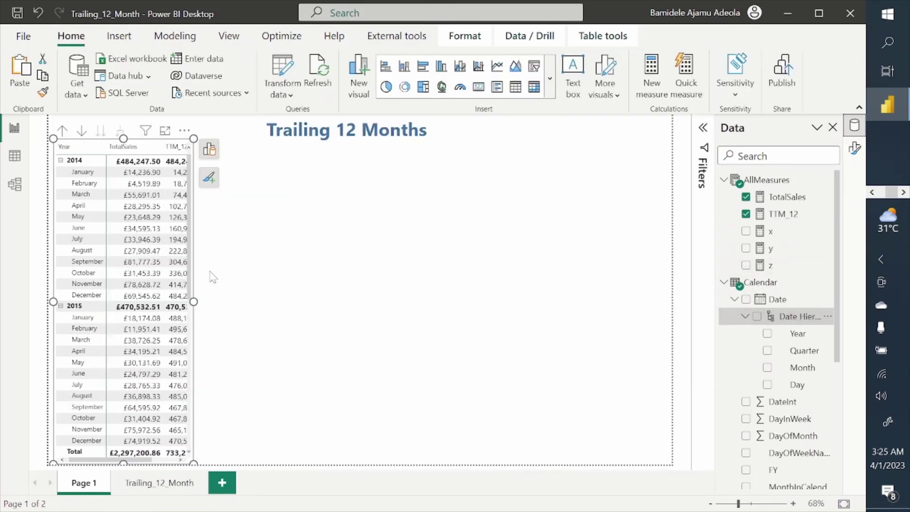
{"action": "left_click_drag", "start_coordinate": [194, 301], "coordinate": [296, 301]}
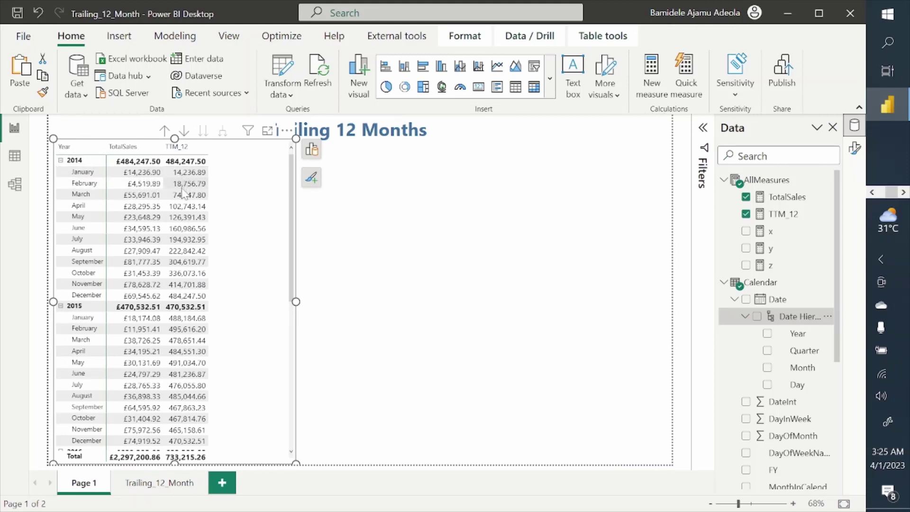
Format TTM_12 as £ English (United Kingdom) currency
{"action": "left_click", "coordinate": [785, 214]}
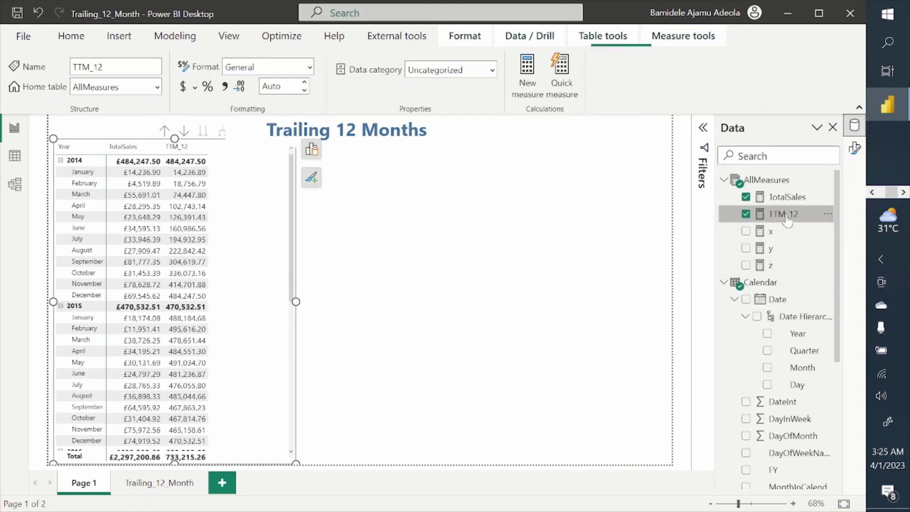
{"action": "left_click", "coordinate": [195, 87]}
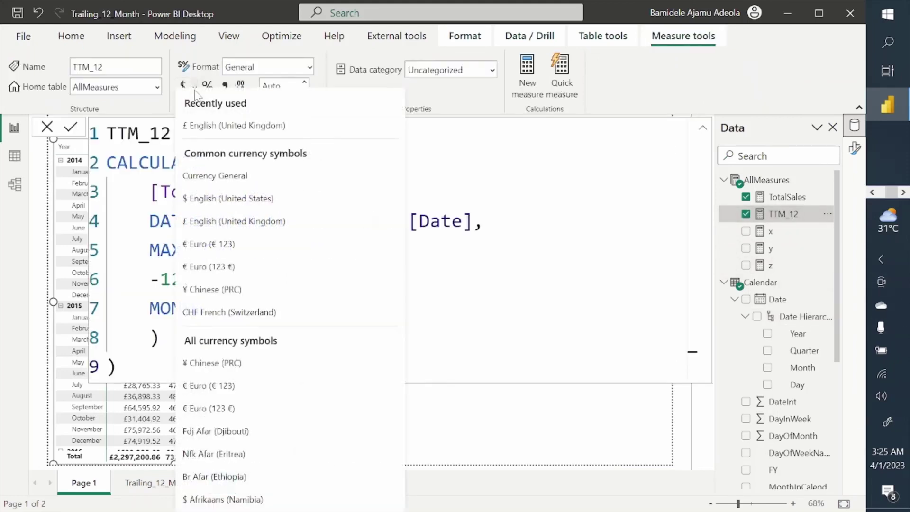
{"action": "left_click", "coordinate": [217, 133]}
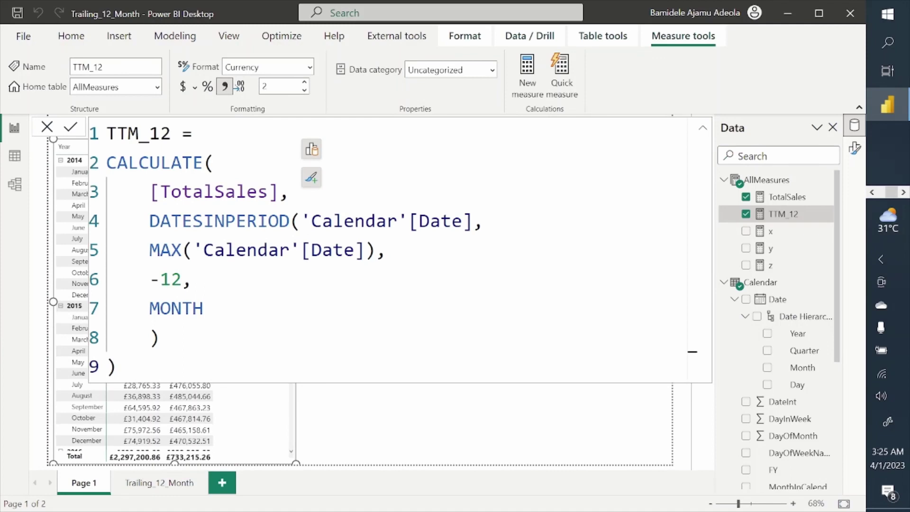
{"action": "left_click", "coordinate": [161, 337]}
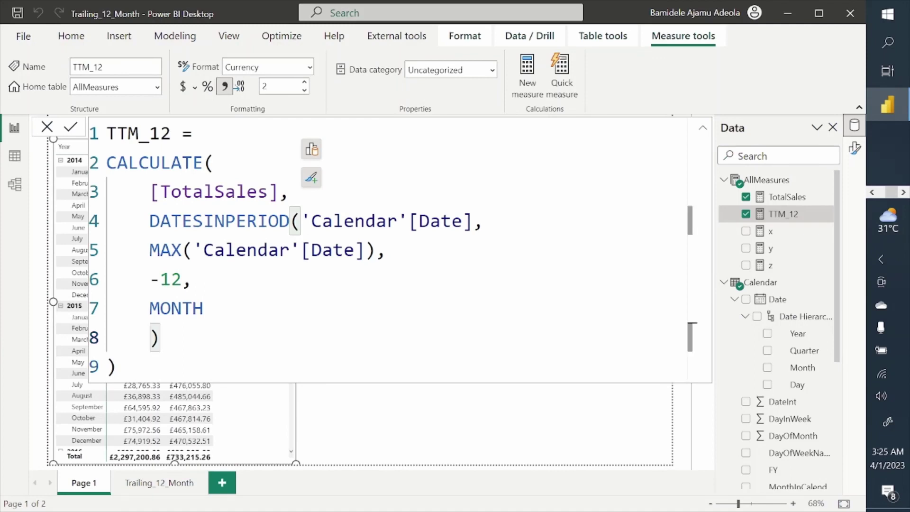
{"action": "scroll", "coordinate": [308, 352], "scroll_direction": "down", "scroll_amount": 4}
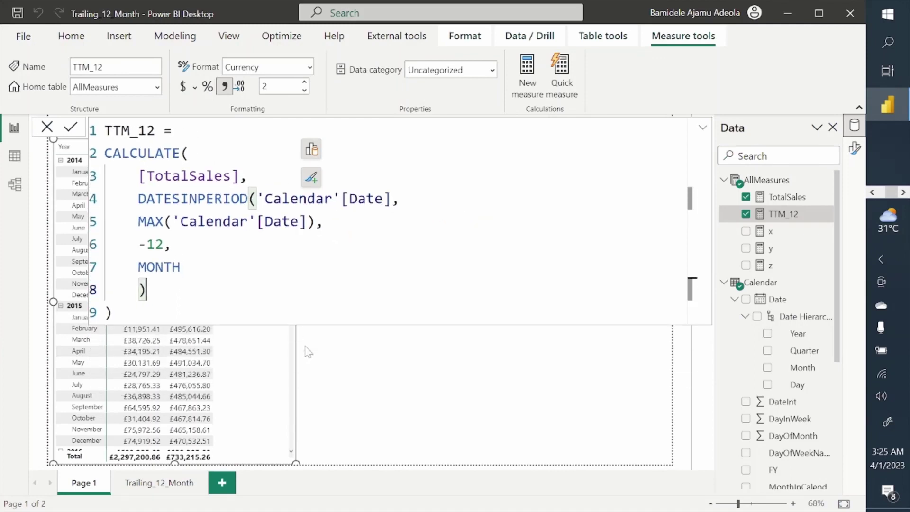
{"action": "scroll", "coordinate": [308, 352], "scroll_direction": "down", "scroll_amount": 4}
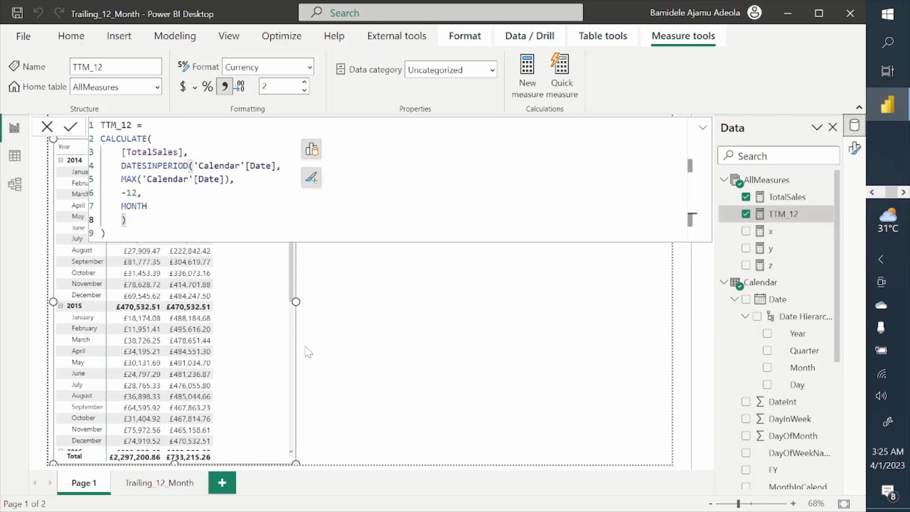
{"action": "left_click", "coordinate": [752, 368]}
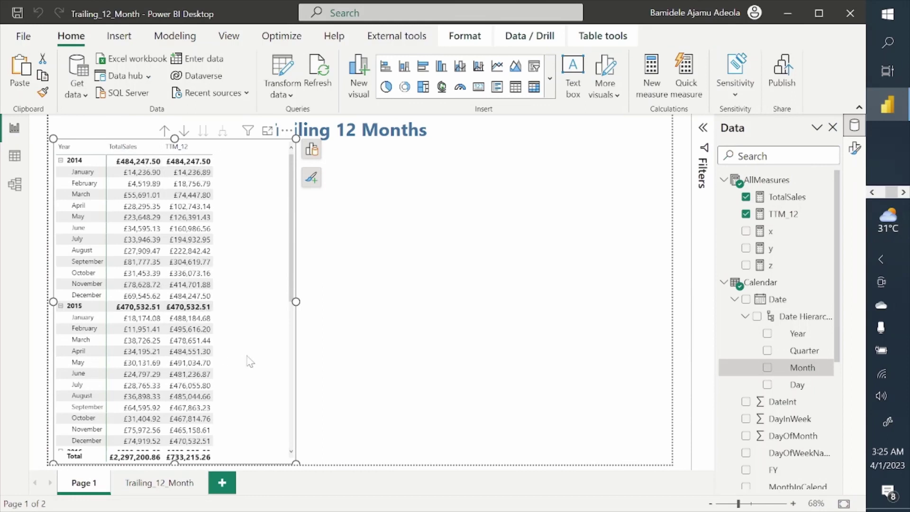
Narrow the matrix, then place a wider copy of it below the title
{"action": "left_click_drag", "start_coordinate": [296, 301], "coordinate": [247, 301]}
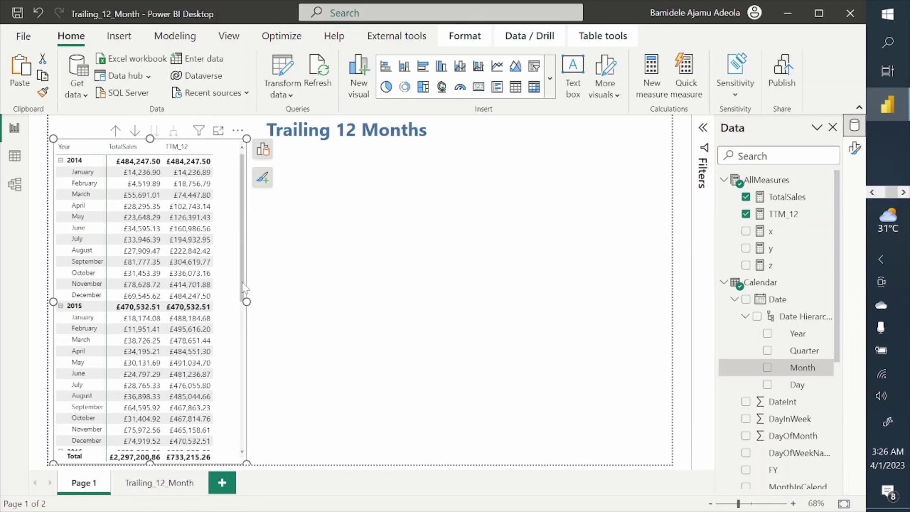
{"action": "left_click_drag", "start_coordinate": [218, 144], "coordinate": [428, 207]}
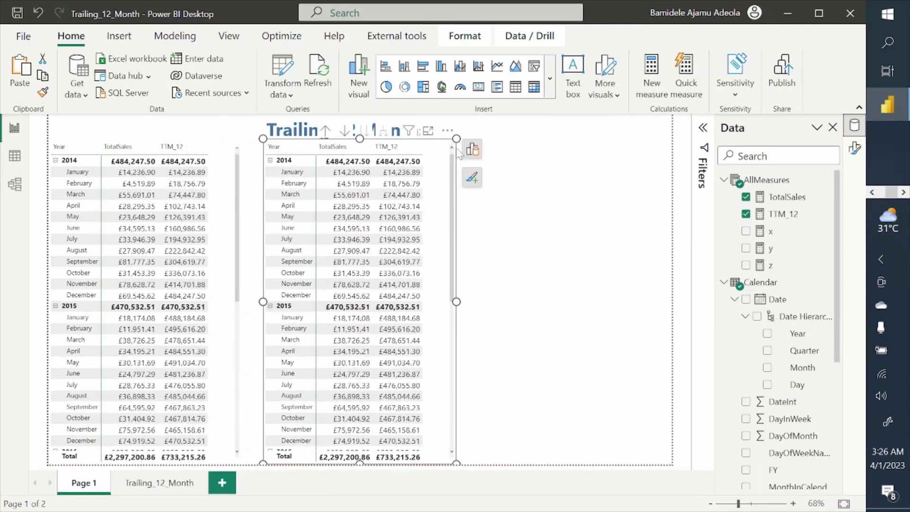
{"action": "left_click_drag", "start_coordinate": [456, 139], "coordinate": [555, 246]}
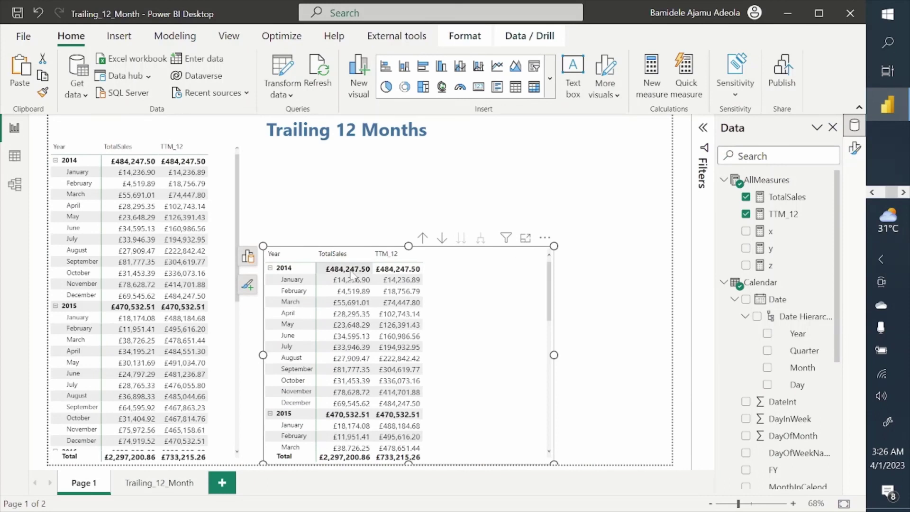
Remove TotalSales from the copied matrix's values
{"action": "left_click", "coordinate": [248, 257]}
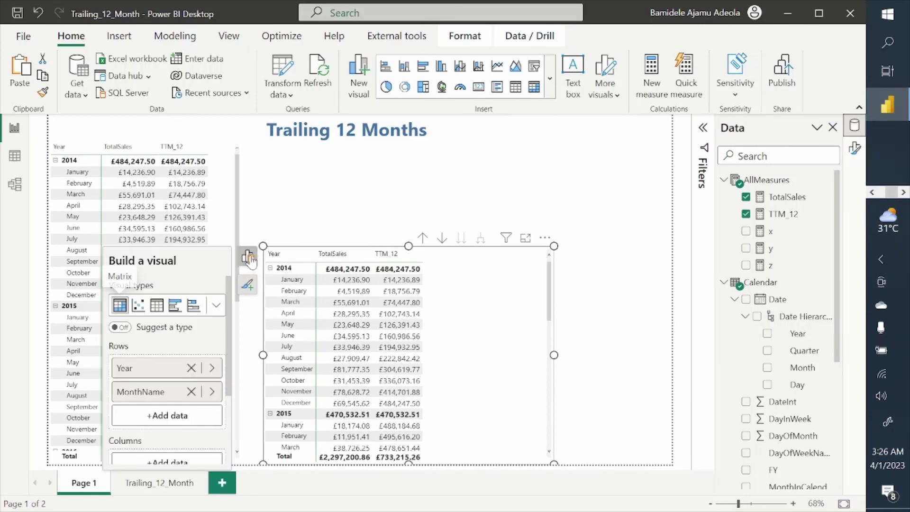
{"action": "scroll", "coordinate": [183, 417], "scroll_direction": "down", "scroll_amount": 1}
{"action": "scroll", "coordinate": [182, 417], "scroll_direction": "down", "scroll_amount": 1}
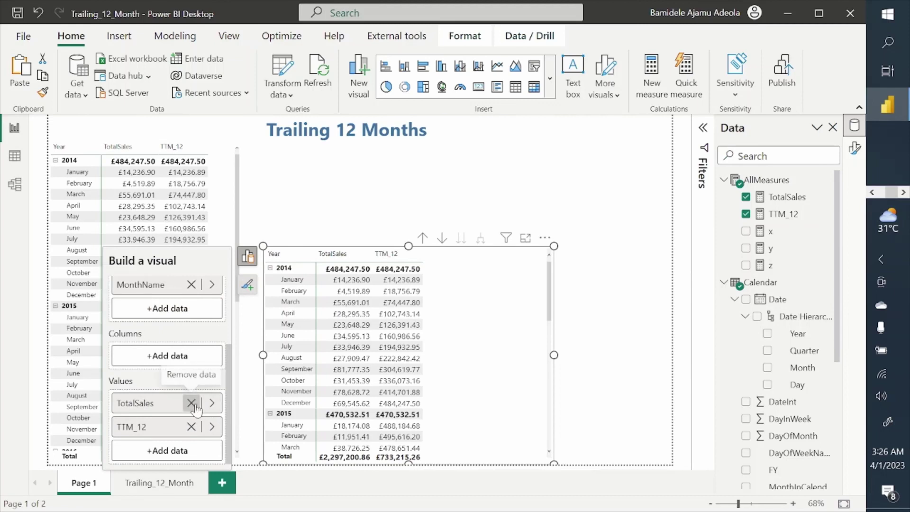
{"action": "left_click", "coordinate": [191, 403]}
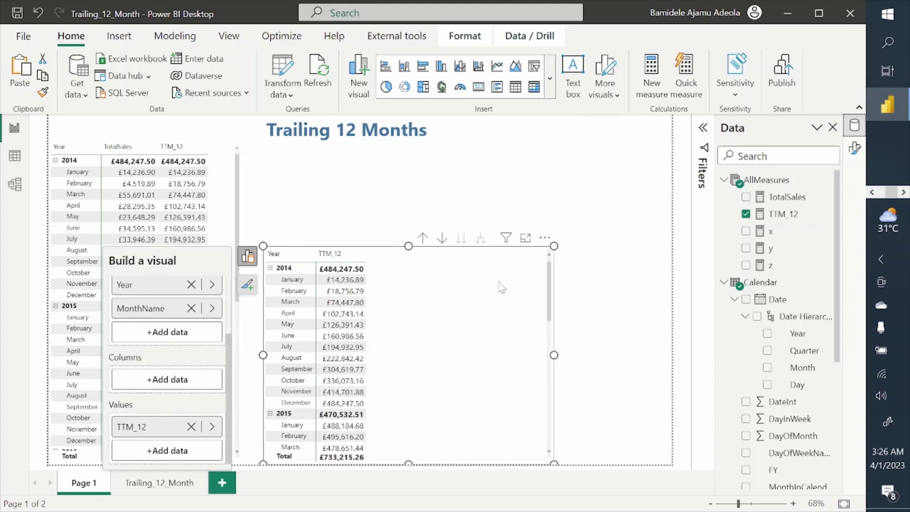
Convert the copy to an Area chart, then widen it and reduce its height
{"action": "left_click", "coordinate": [249, 258]}
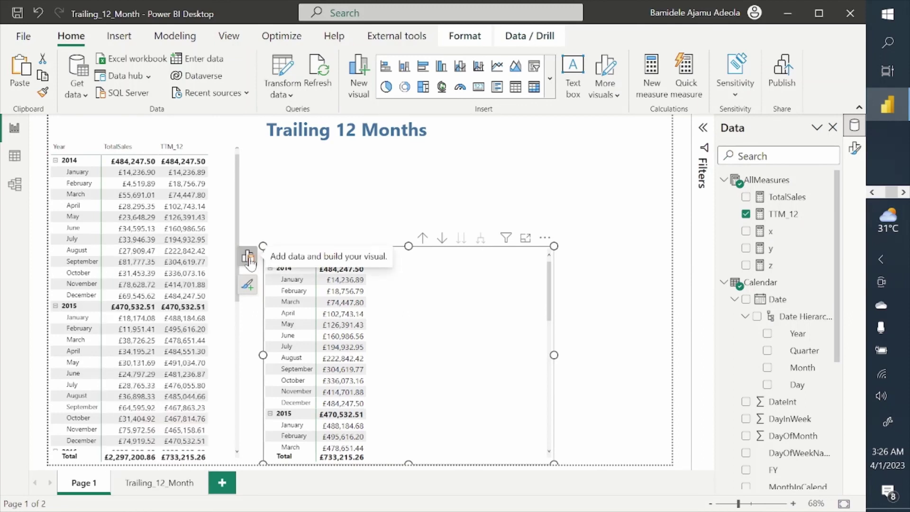
{"action": "left_click", "coordinate": [248, 258]}
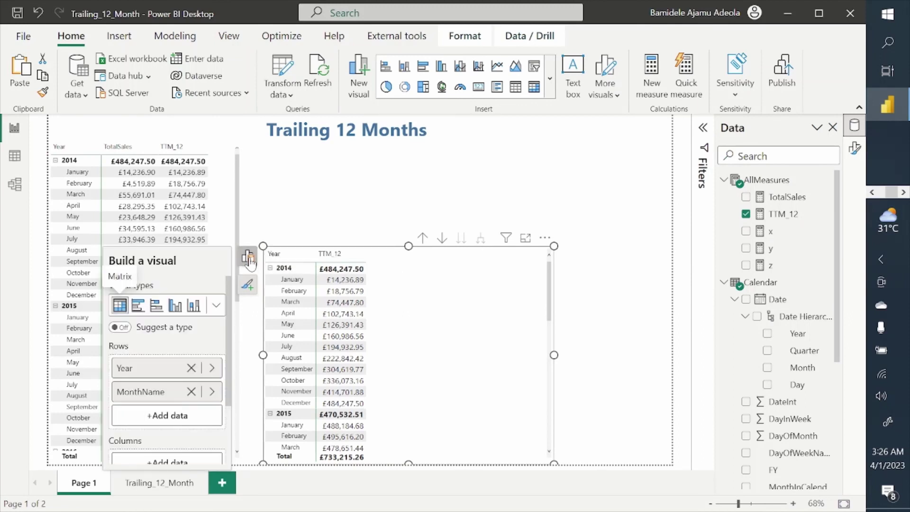
{"action": "left_click", "coordinate": [215, 309]}
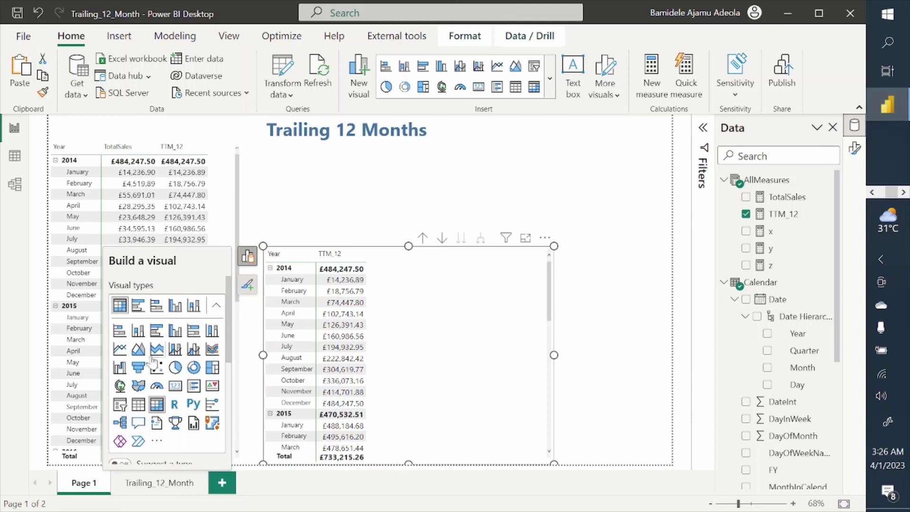
{"action": "left_click", "coordinate": [138, 350]}
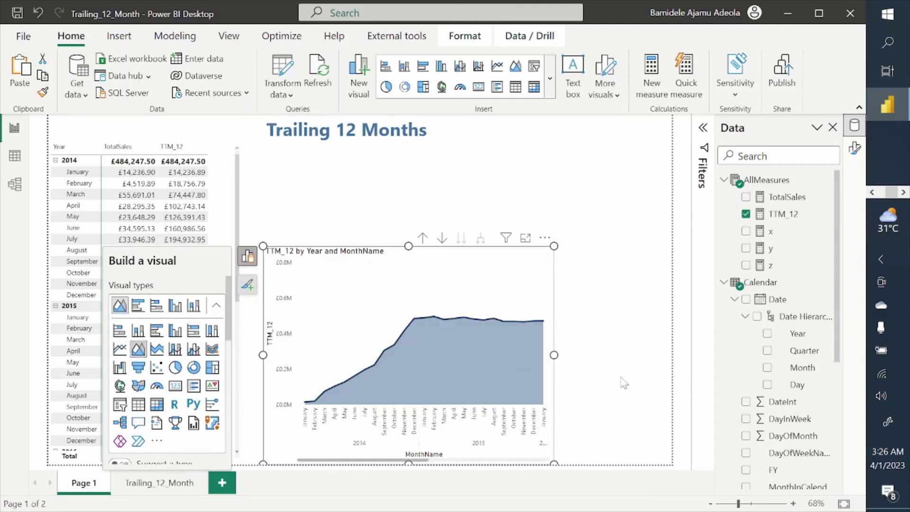
{"action": "left_click_drag", "start_coordinate": [565, 353], "coordinate": [671, 354]}
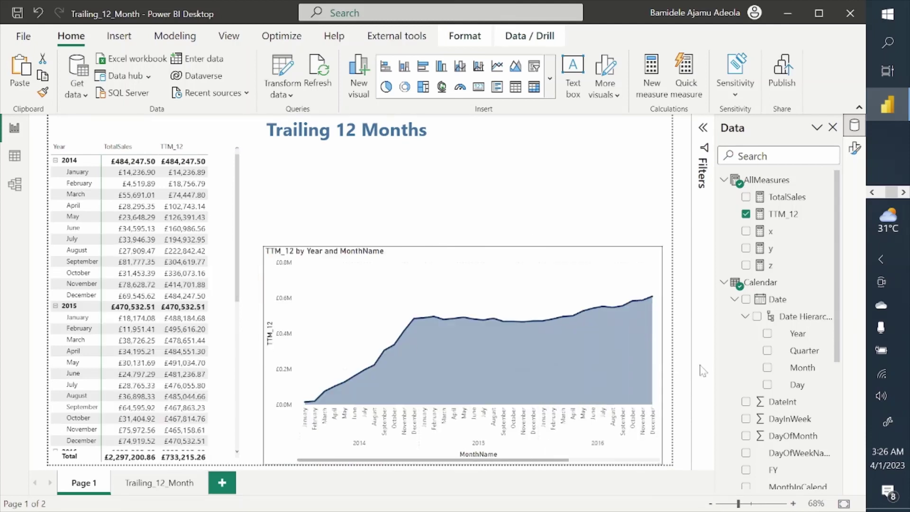
{"action": "left_click_drag", "start_coordinate": [469, 256], "coordinate": [466, 289]}
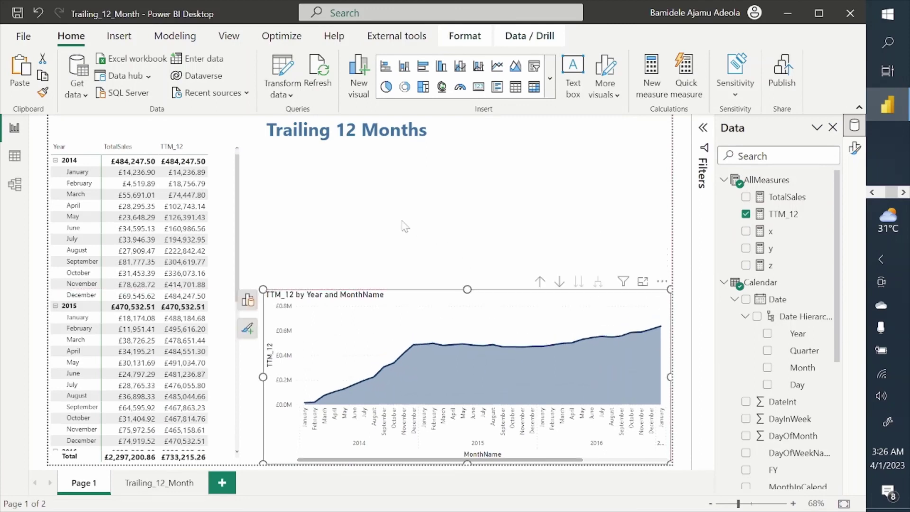
Add the Date Hierarchy Year field as a slicer above the area chart
{"action": "left_click", "coordinate": [374, 210]}
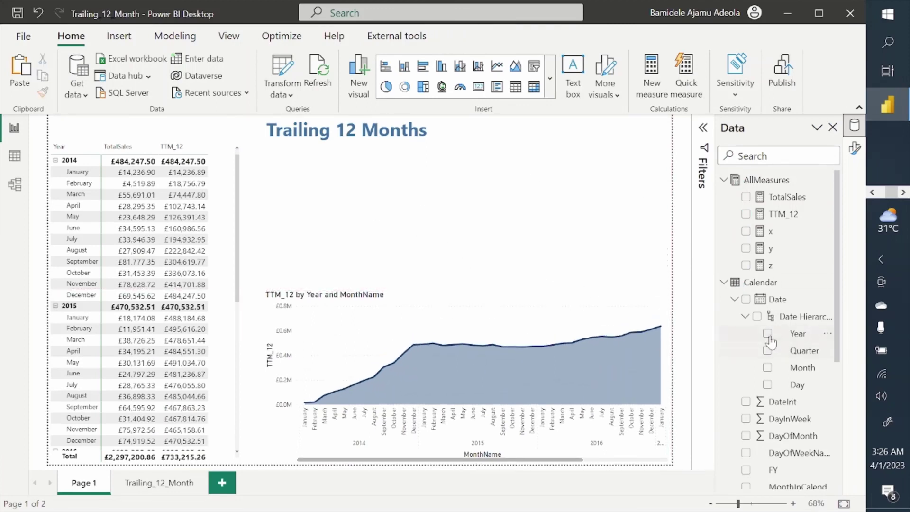
{"action": "left_click_drag", "start_coordinate": [801, 338], "coordinate": [474, 197]}
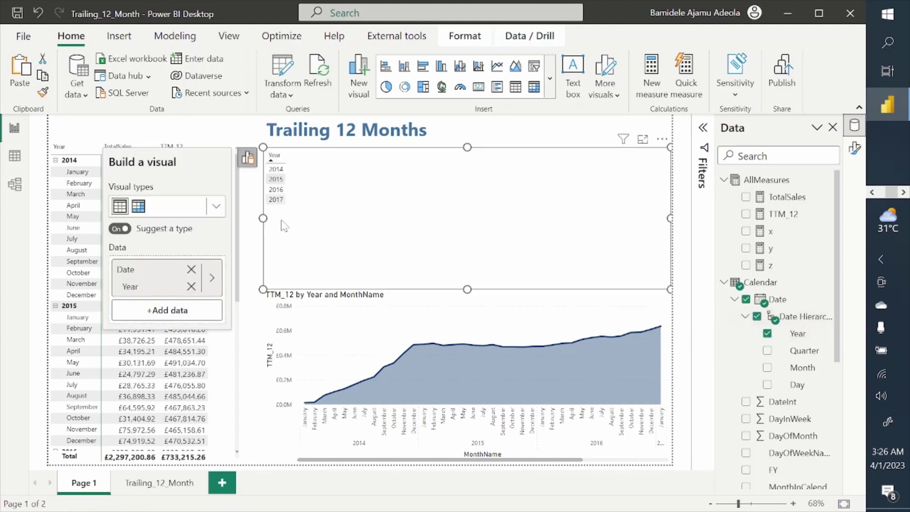
{"action": "left_click", "coordinate": [219, 206]}
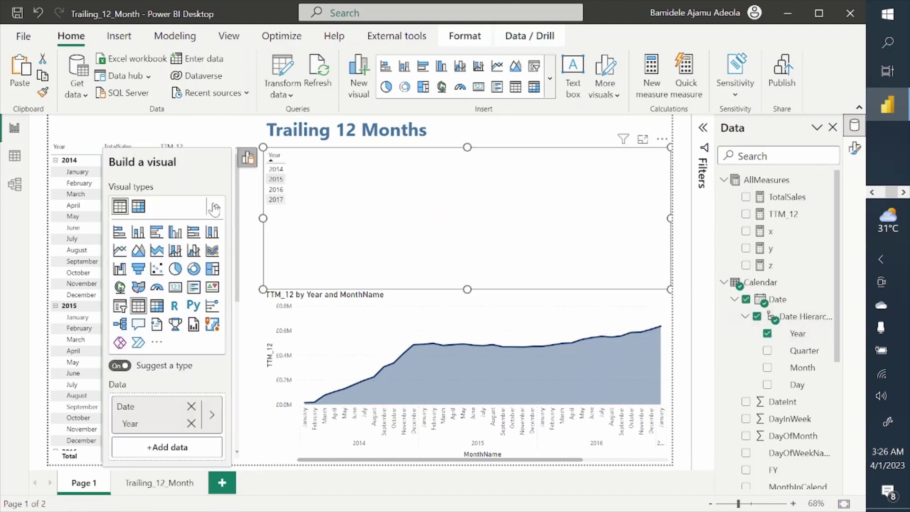
{"action": "left_click", "coordinate": [120, 307]}
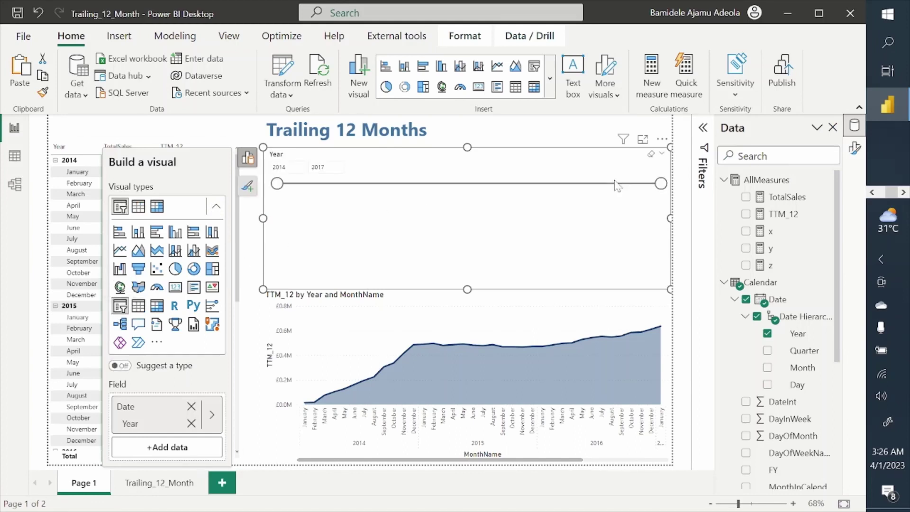
Switch the Year slicer's style to Dropdown and shorten it to a single row
{"action": "left_click", "coordinate": [854, 153]}
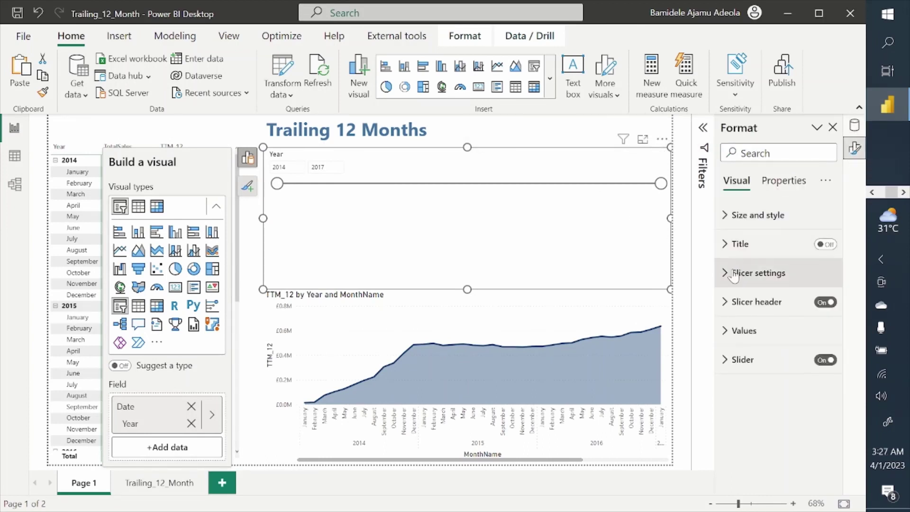
{"action": "left_click", "coordinate": [738, 272]}
{"action": "left_click", "coordinate": [787, 346]}
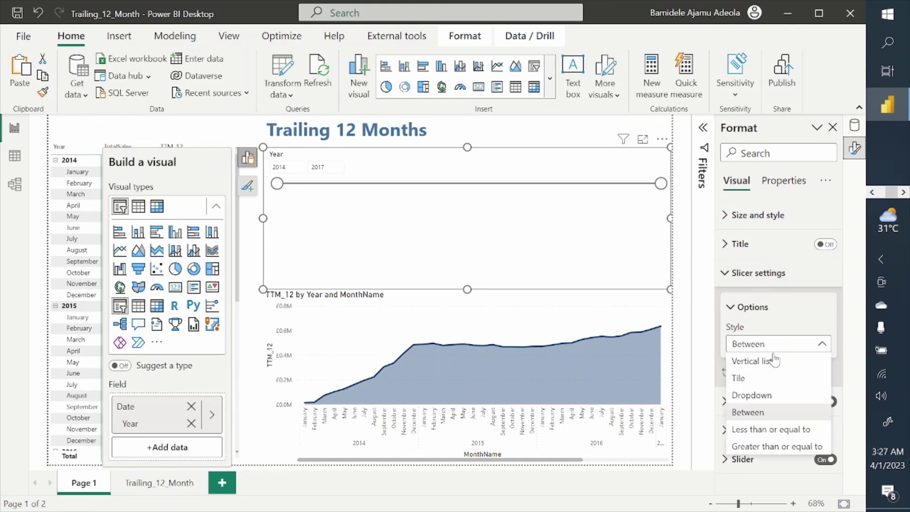
{"action": "left_click", "coordinate": [751, 394]}
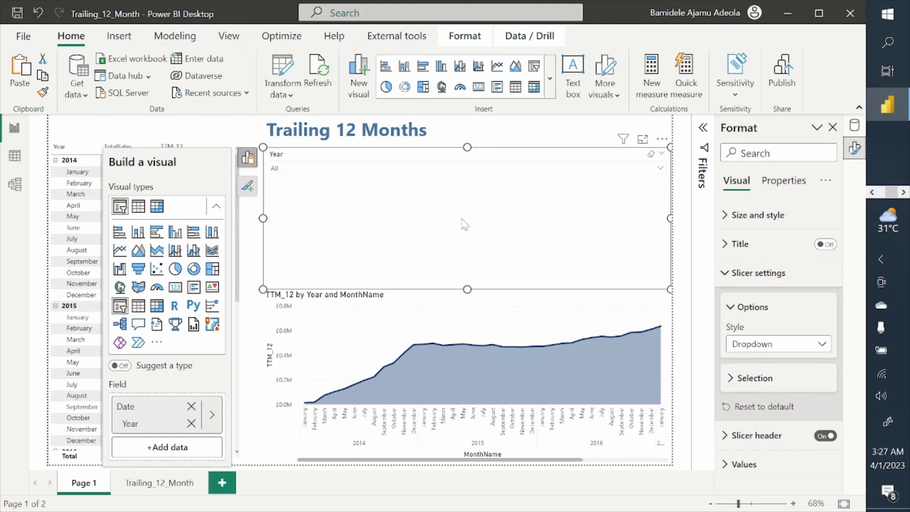
{"action": "left_click_drag", "start_coordinate": [468, 290], "coordinate": [468, 213]}
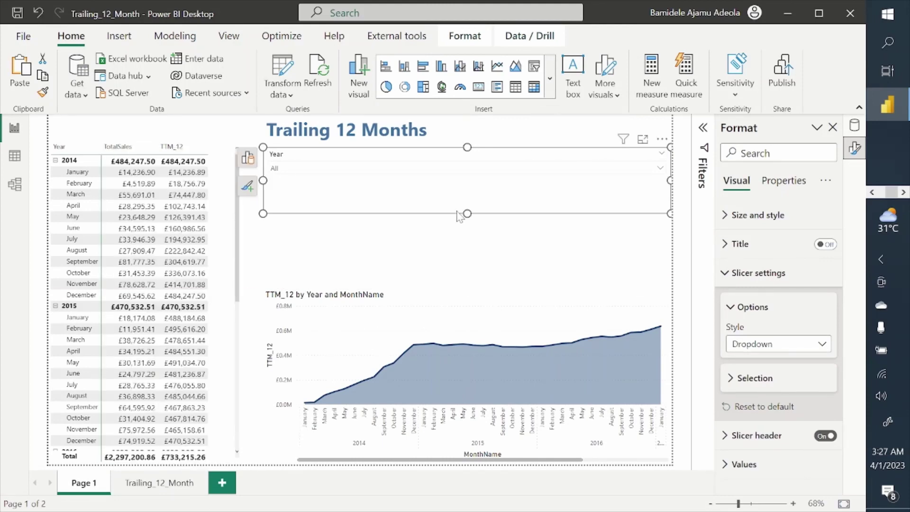
Stretch the area chart up under the slicer and try the Year dropdown with 2014, then 2015
{"action": "left_click", "coordinate": [423, 301]}
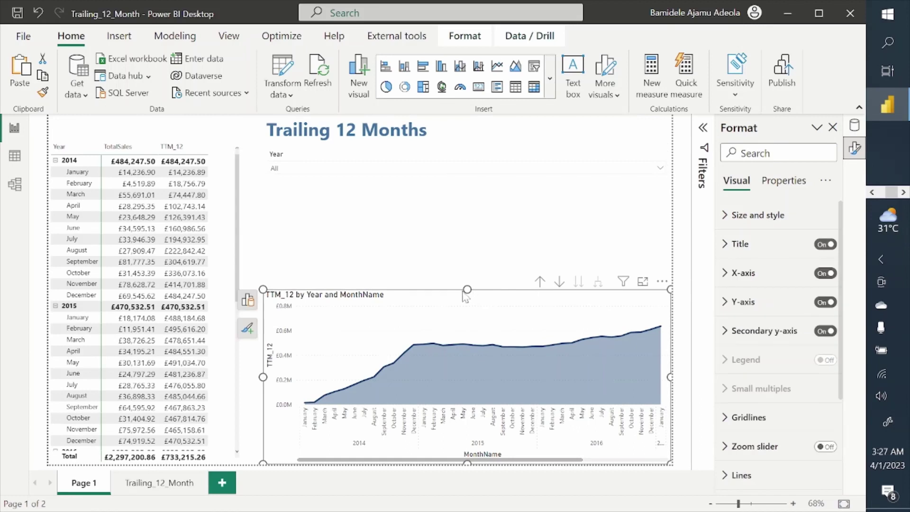
{"action": "left_click_drag", "start_coordinate": [464, 290], "coordinate": [449, 189]}
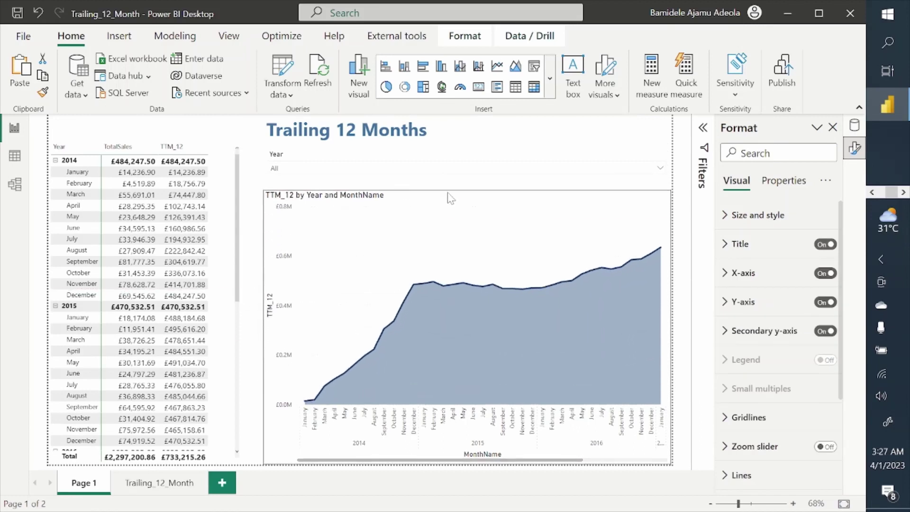
{"action": "left_click", "coordinate": [493, 168]}
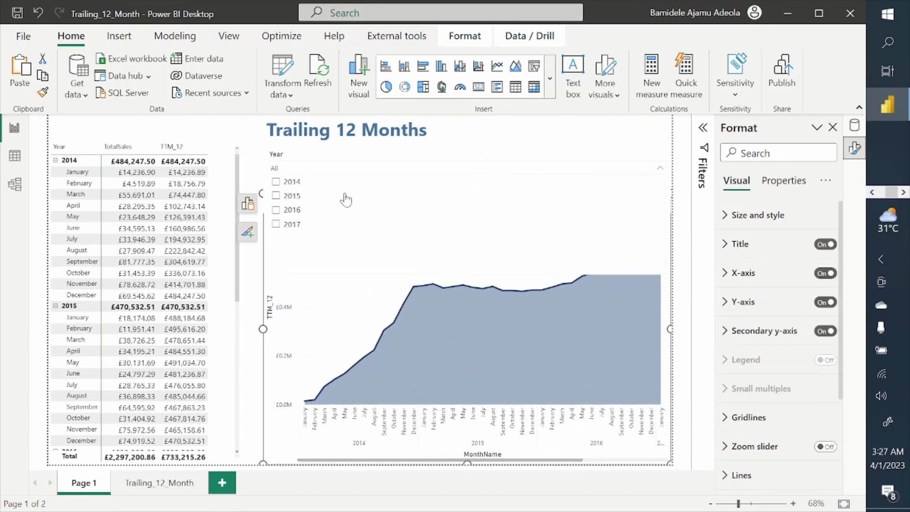
{"action": "left_click", "coordinate": [287, 185]}
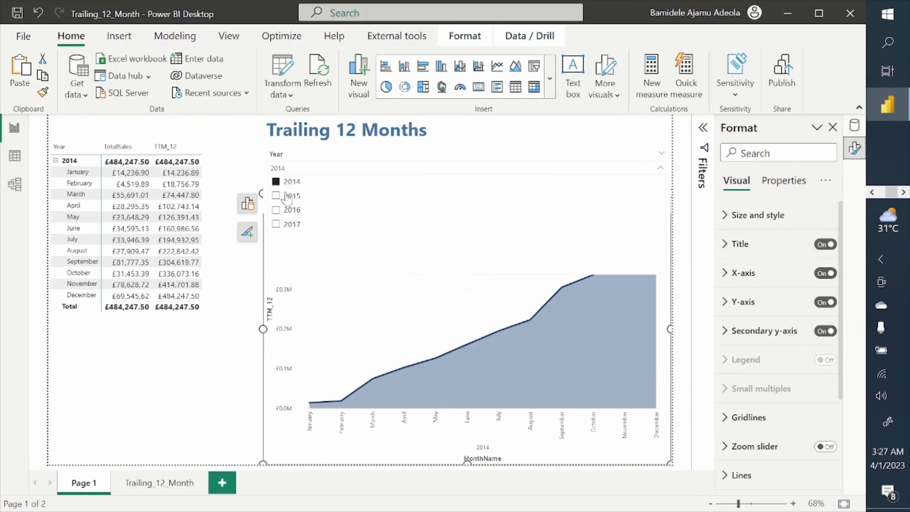
{"action": "left_click", "coordinate": [288, 197]}
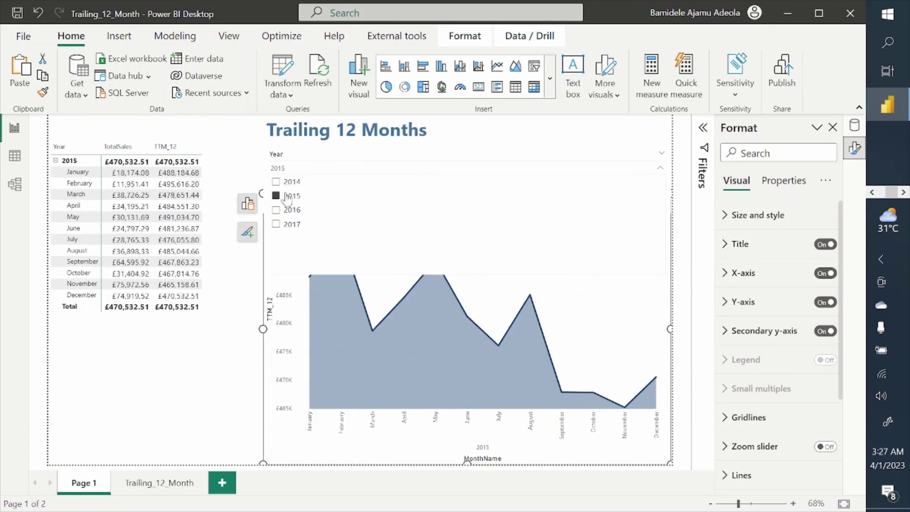
Shrink the Year slicer's height and fit the shortened area chart just below it
{"action": "left_click", "coordinate": [412, 164]}
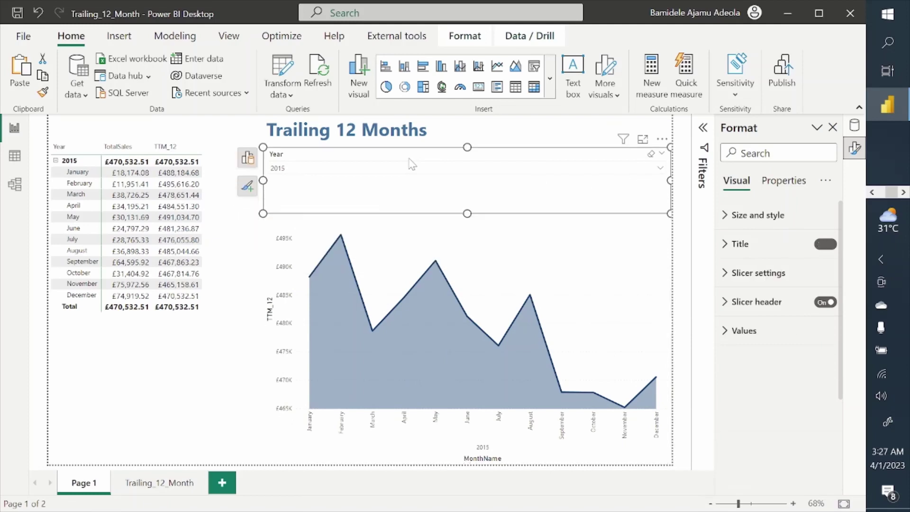
{"action": "left_click_drag", "start_coordinate": [468, 213], "coordinate": [468, 187]}
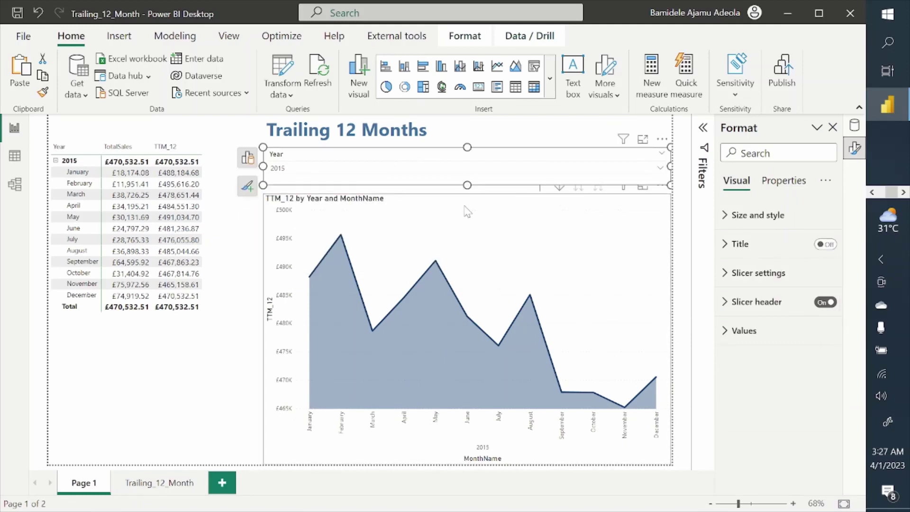
{"action": "left_click", "coordinate": [491, 211]}
{"action": "left_click_drag", "start_coordinate": [468, 193], "coordinate": [462, 216]}
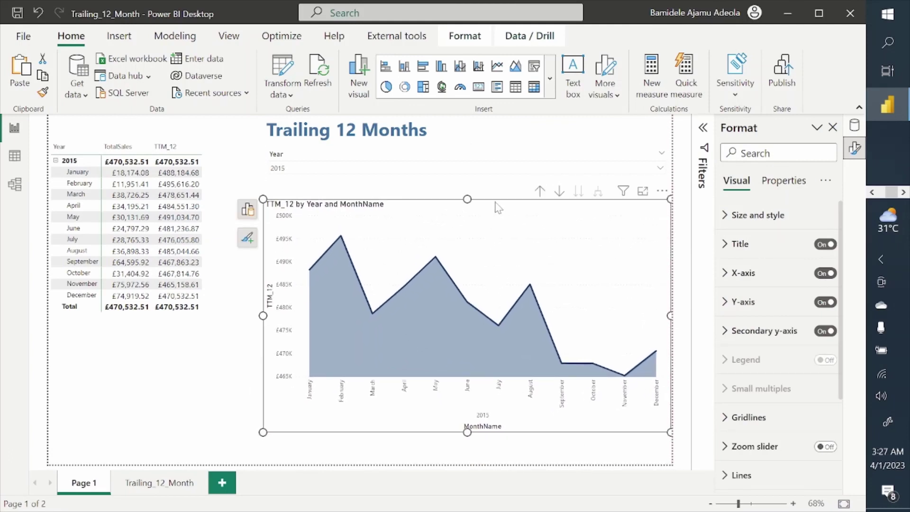
Filter the matrix and area chart to 2014 using the Year dropdown, after briefly checking 2016
{"action": "left_click", "coordinate": [561, 168]}
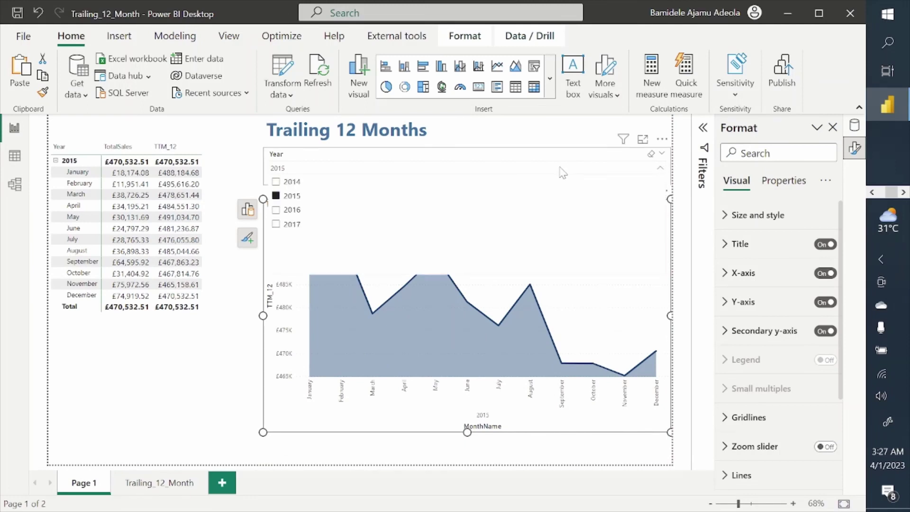
{"action": "left_click", "coordinate": [288, 212]}
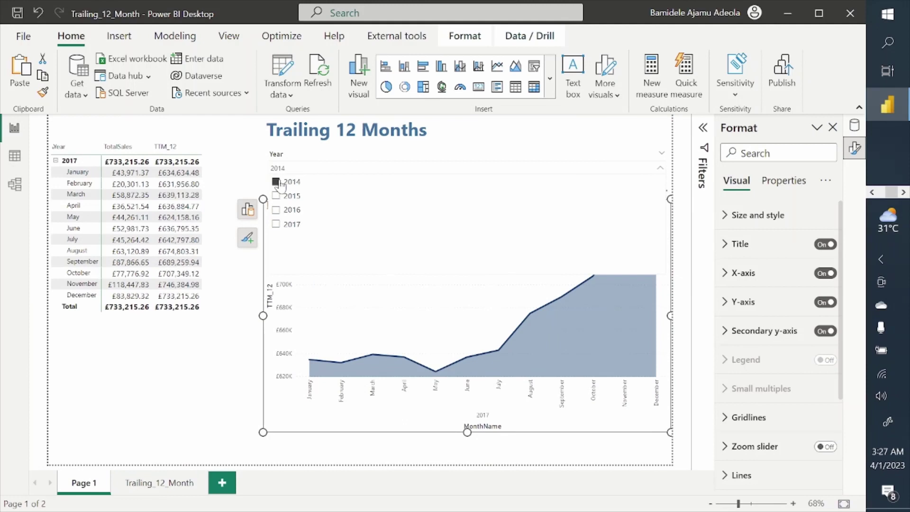
{"action": "left_click", "coordinate": [279, 184]}
{"action": "left_click", "coordinate": [578, 174]}
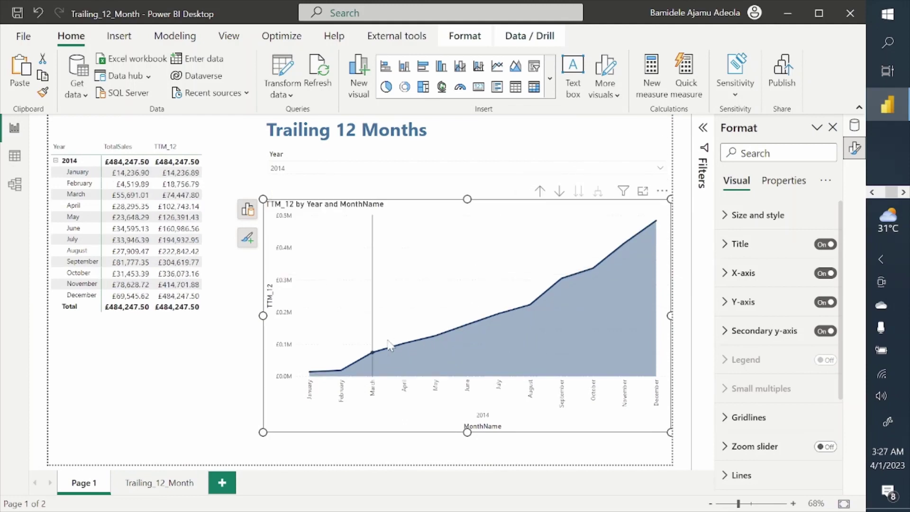
{"action": "mouse_move", "coordinate": [389, 344]}
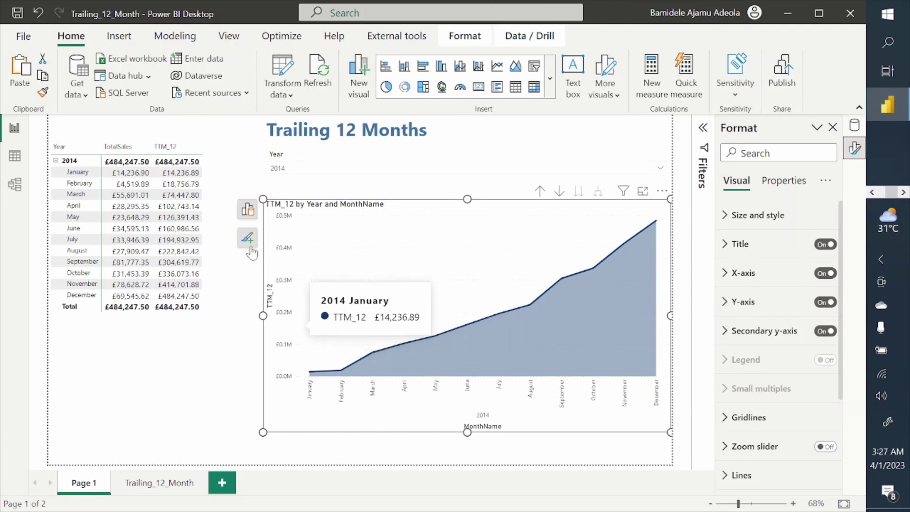